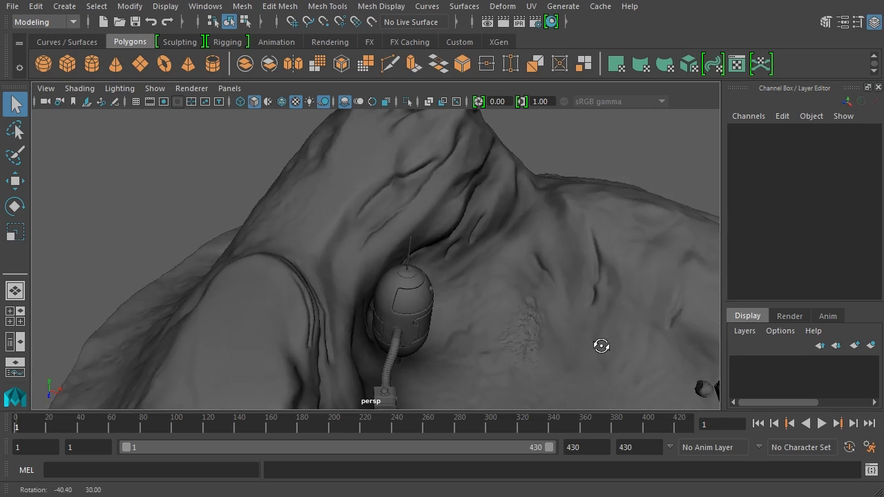
# Examine the terrain, the scattered rocks and the capsule-shaped machine from several angles and distances in the perspective view.
pyautogui.click(569, 272)
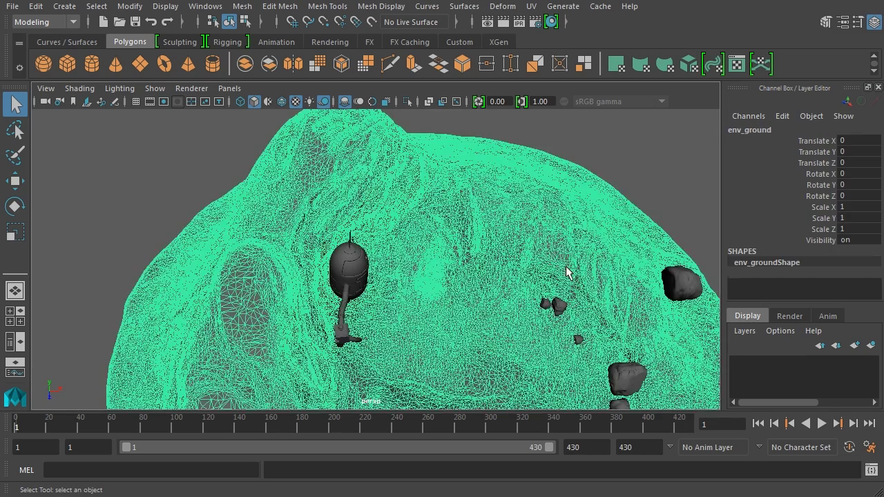
pyautogui.moveTo(569, 272)
pyautogui.keyDown('alt'); pyautogui.mouseDown()
pyautogui.moveTo(582, 197)
pyautogui.moveTo(641, 217)
pyautogui.moveTo(490, 223)
pyautogui.moveTo(623, 221)
pyautogui.moveTo(564, 242)
pyautogui.mouseUp(); pyautogui.keyUp('alt')
pyautogui.click(582, 197)
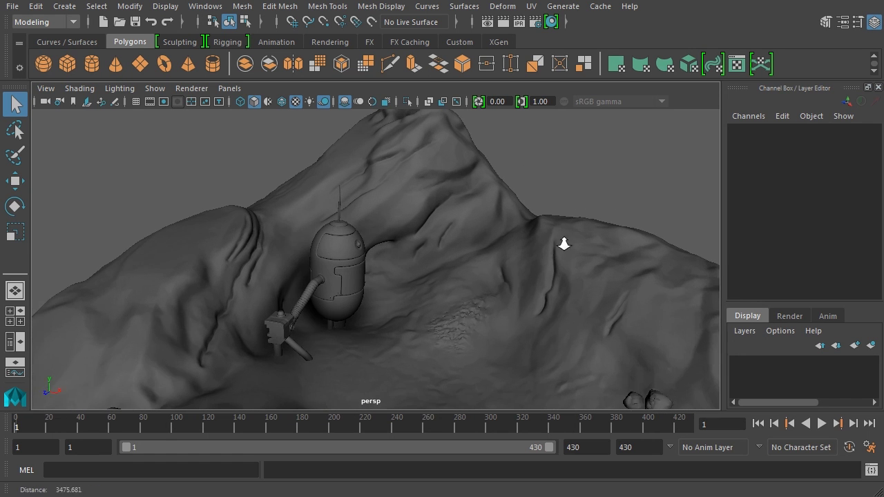
pyautogui.scroll(3, 328, 270)
pyautogui.keyDown('alt'); pyautogui.moveTo(354, 271); pyautogui.dragTo(339, 272); pyautogui.keyUp('alt')
pyautogui.scroll(3, 340, 276)
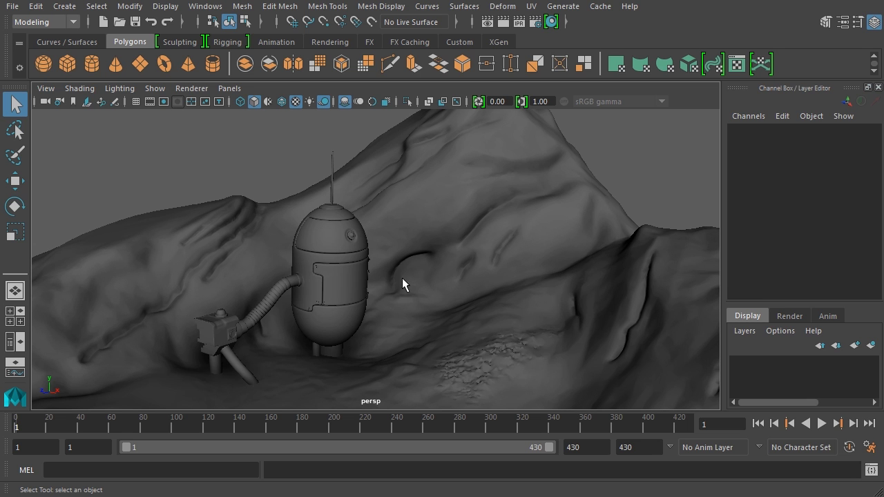
pyautogui.keyDown('alt'); pyautogui.moveTo(403, 279); pyautogui.dragTo(419, 306); pyautogui.keyUp('alt')
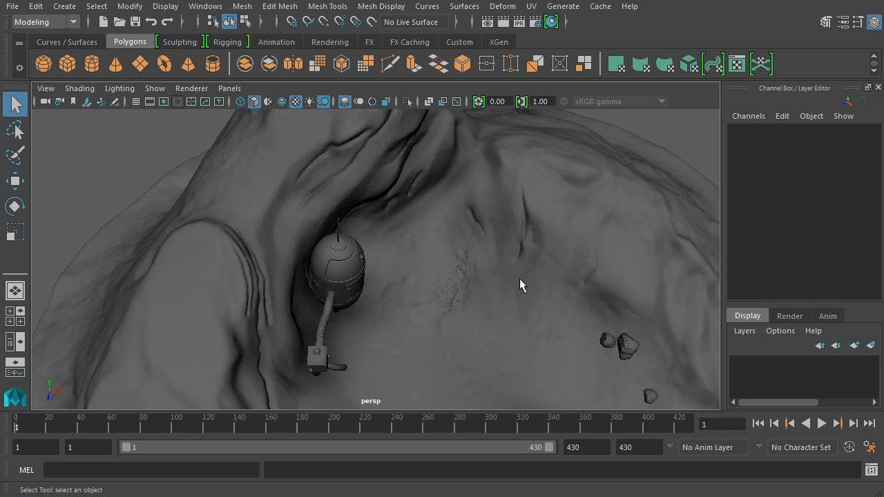
pyautogui.keyDown('alt'); pyautogui.moveTo(523, 286); pyautogui.dragTo(497, 264); pyautogui.keyUp('alt')
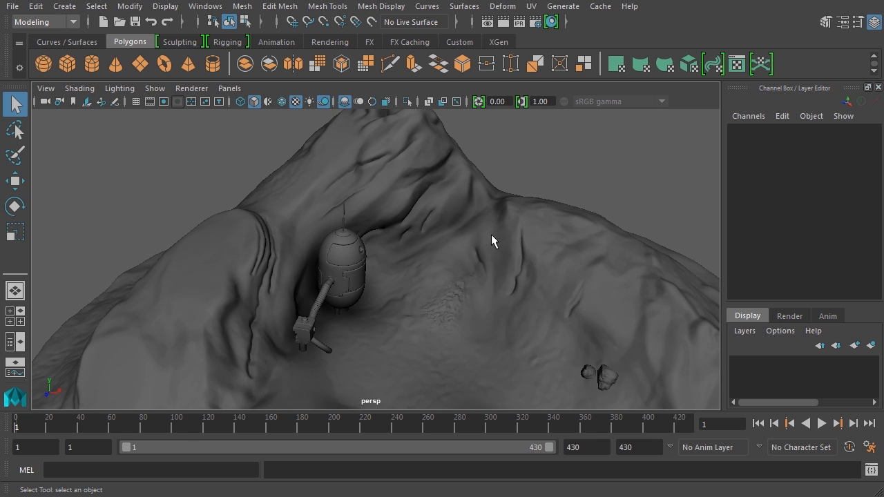
pyautogui.keyDown('alt'); pyautogui.moveTo(548, 286); pyautogui.dragTo(541, 268); pyautogui.keyUp('alt')
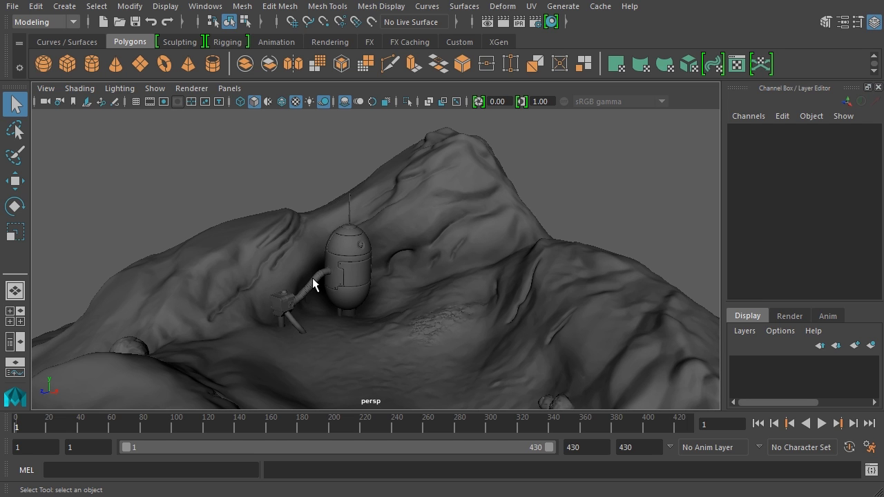
pyautogui.keyDown('alt'); pyautogui.moveTo(306, 292); pyautogui.dragTo(583, 298); pyautogui.keyUp('alt')
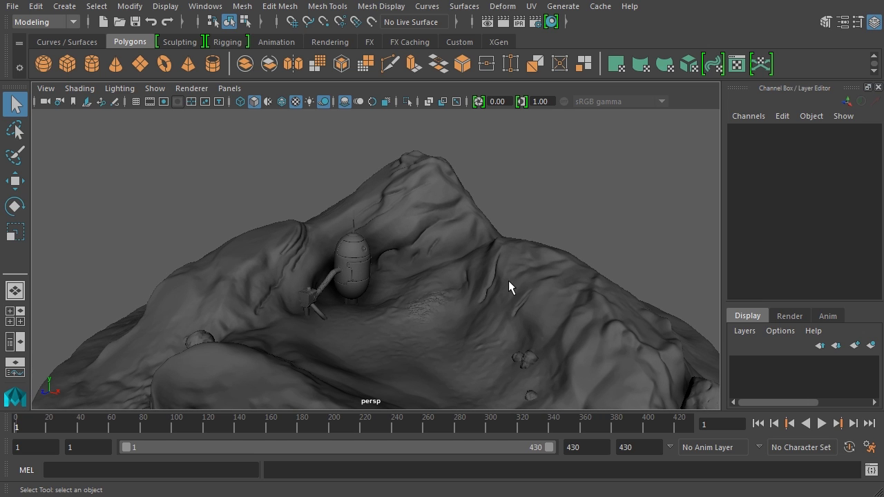
# Open the Hypershade and show the properties of the default lambert1 material.
pyautogui.click(206, 7)
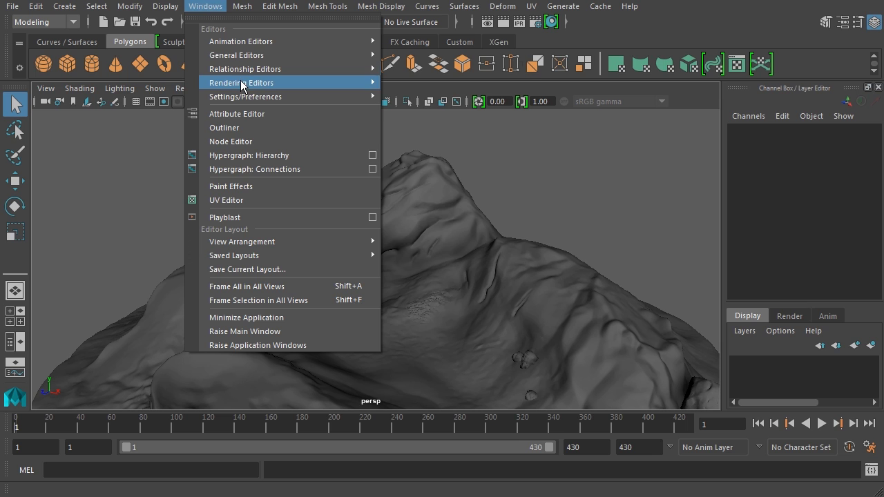
pyautogui.moveTo(242, 84)
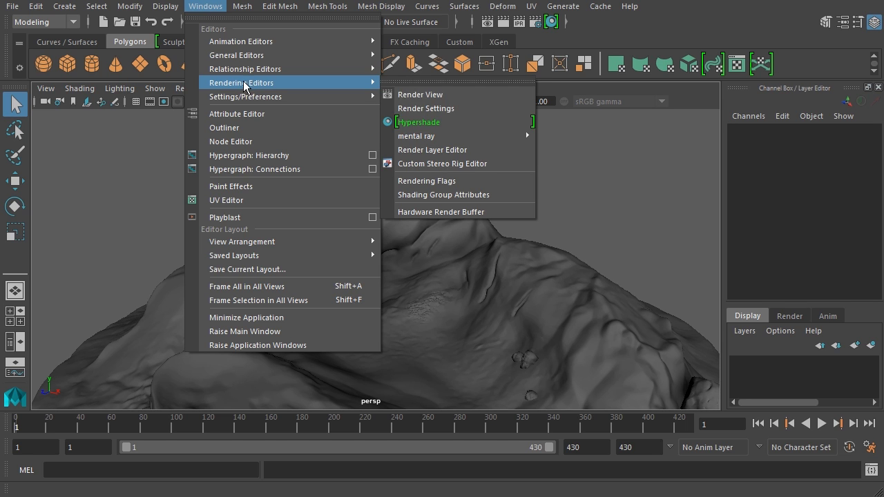
pyautogui.click(439, 122)
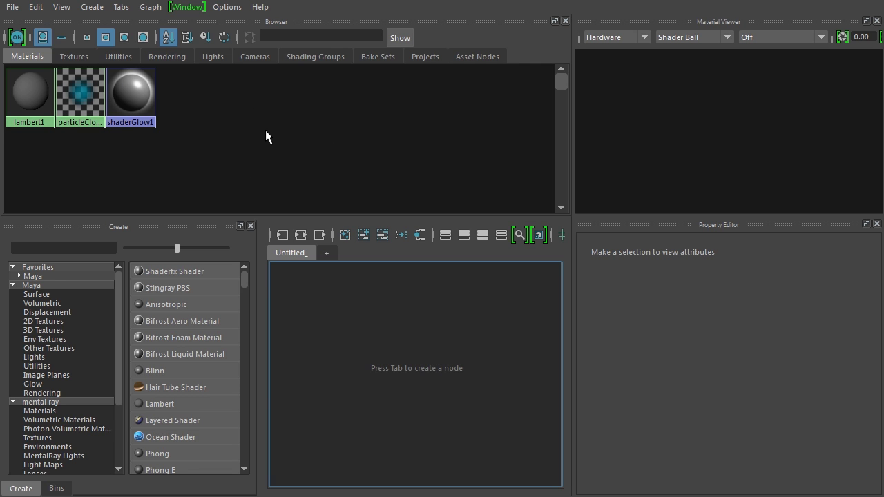
pyautogui.click(40, 95)
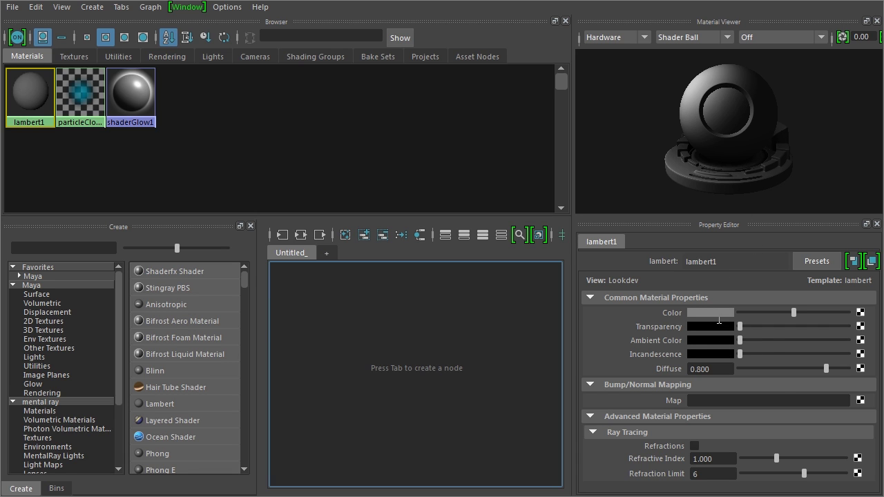
pyautogui.moveTo(787, 316)
pyautogui.mouseDown()
pyautogui.moveTo(776, 310)
pyautogui.moveTo(807, 311)
pyautogui.moveTo(788, 318)
pyautogui.mouseUp()
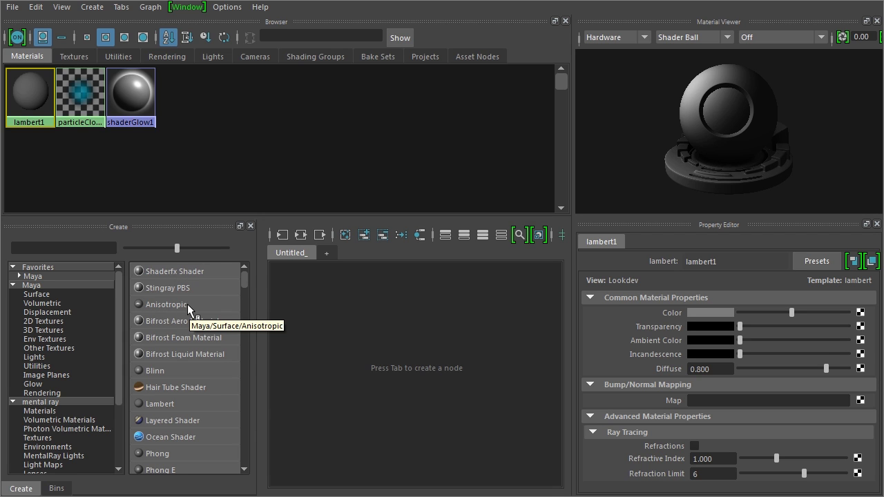
pyautogui.moveTo(87, 124); pyautogui.dragTo(33, 86, button='middle')
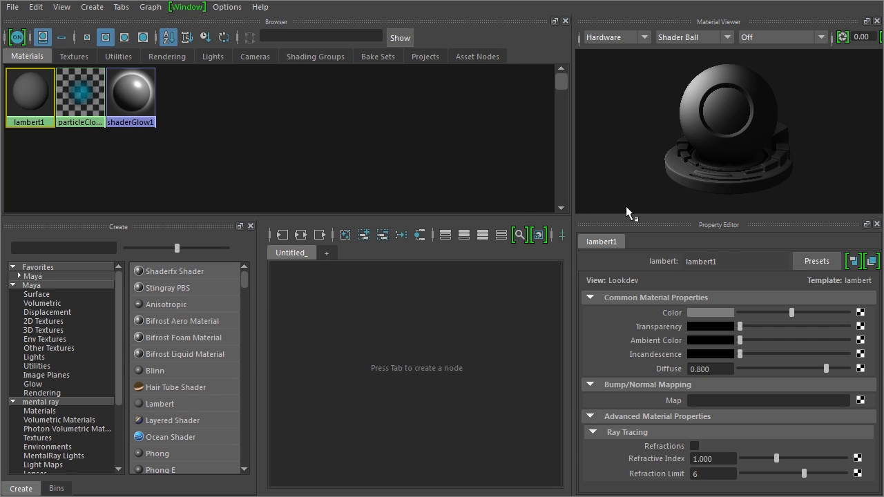
# Dock a Viewport panel between the material browser and the Material Viewer, and display its scene smooth shaded.
pyautogui.click(195, 9)
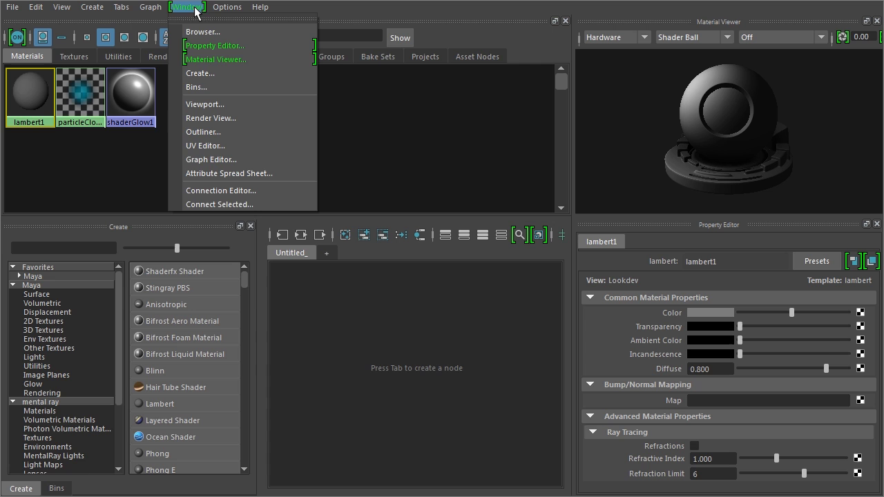
pyautogui.click(205, 104)
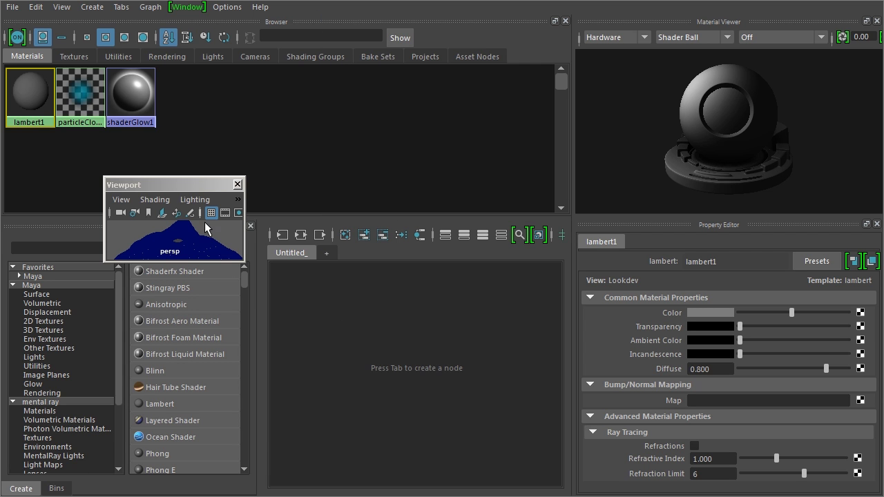
pyautogui.moveTo(199, 187); pyautogui.dragTo(536, 104)
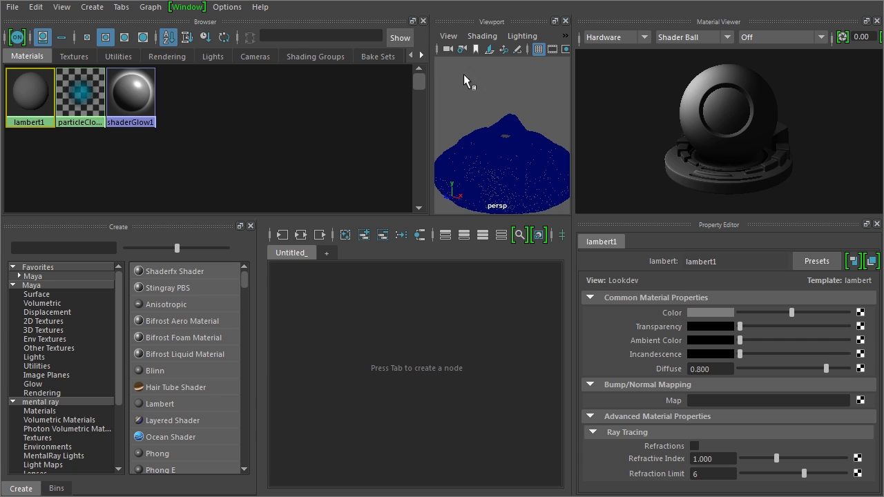
pyautogui.click(482, 36)
pyautogui.click(507, 73)
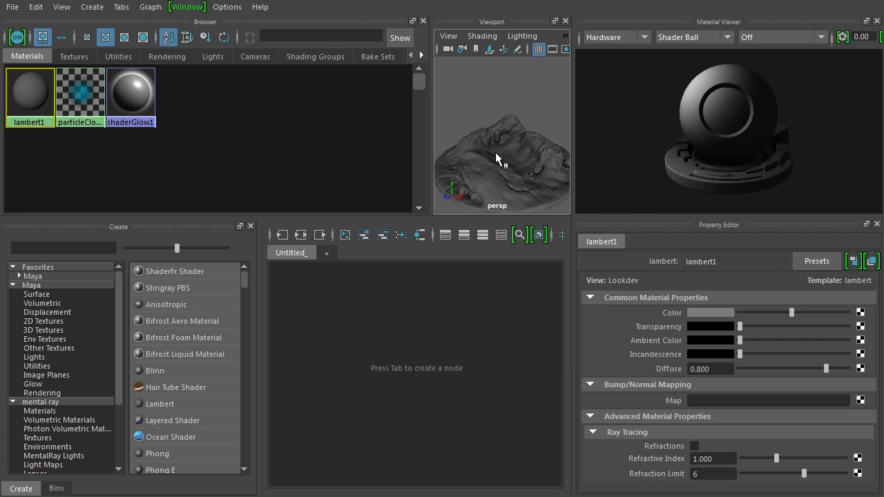
pyautogui.scroll(5, 527, 159)
pyautogui.moveTo(527, 160)
pyautogui.keyDown('alt'); pyautogui.mouseDown()
pyautogui.moveTo(552, 145)
pyautogui.moveTo(543, 126)
pyautogui.moveTo(529, 148)
pyautogui.moveTo(536, 148)
pyautogui.mouseUp(); pyautogui.keyUp('alt')
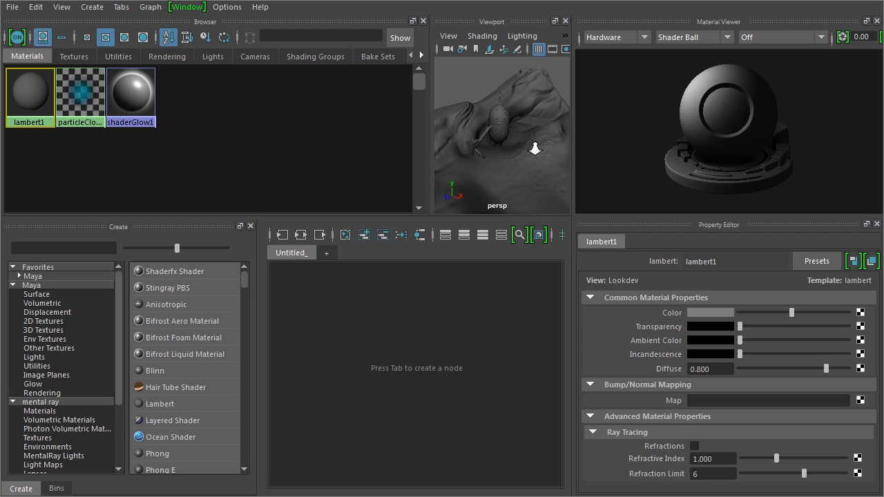
# Widen the docked viewport with its grid hidden, and enlarge the material swatches by one size.
pyautogui.moveTo(429, 94); pyautogui.dragTo(384, 95)
pyautogui.click(507, 36)
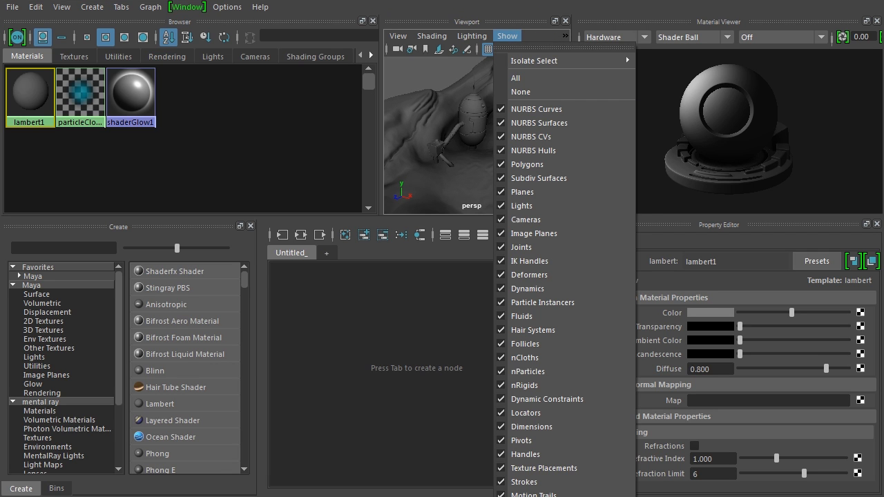
pyautogui.click(338, 105)
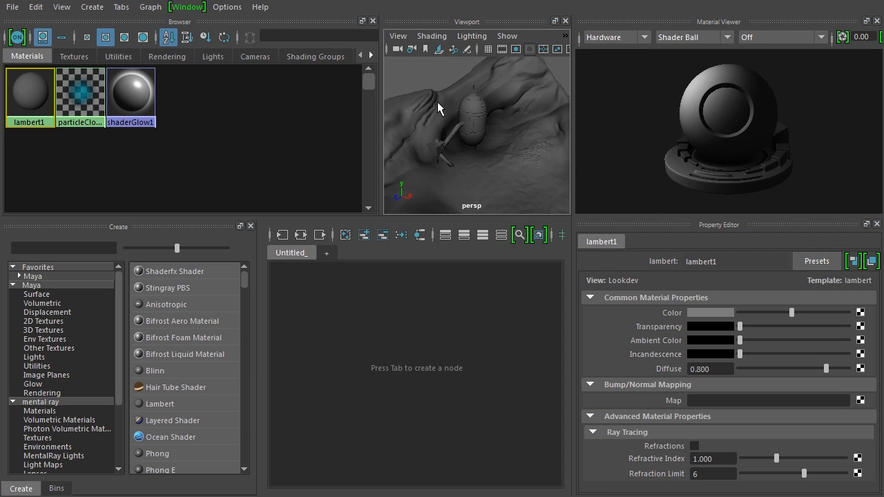
pyautogui.click(125, 37)
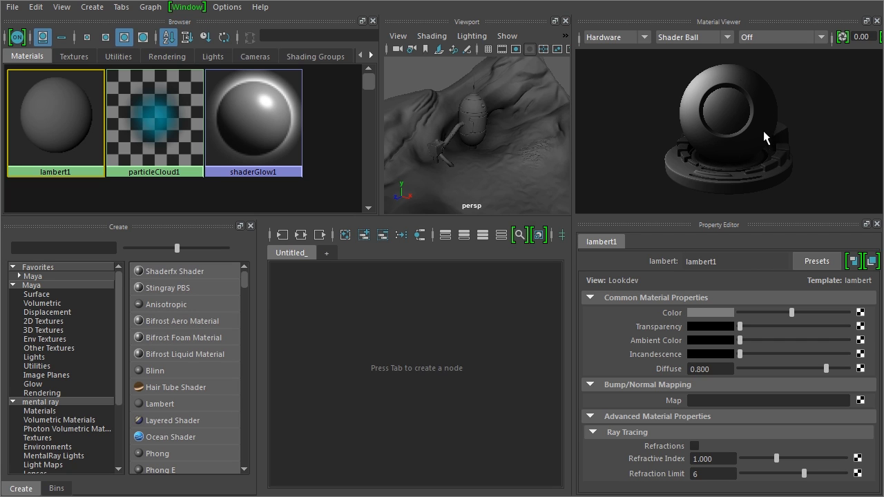
# Preview lambert1 on the Cloth, Teapot, Ocean, Ocean Splash, Glass Fill, Glass Splash and Sphere shapes, ending on Shader Ball.
pyautogui.click(687, 38)
pyautogui.click(707, 67)
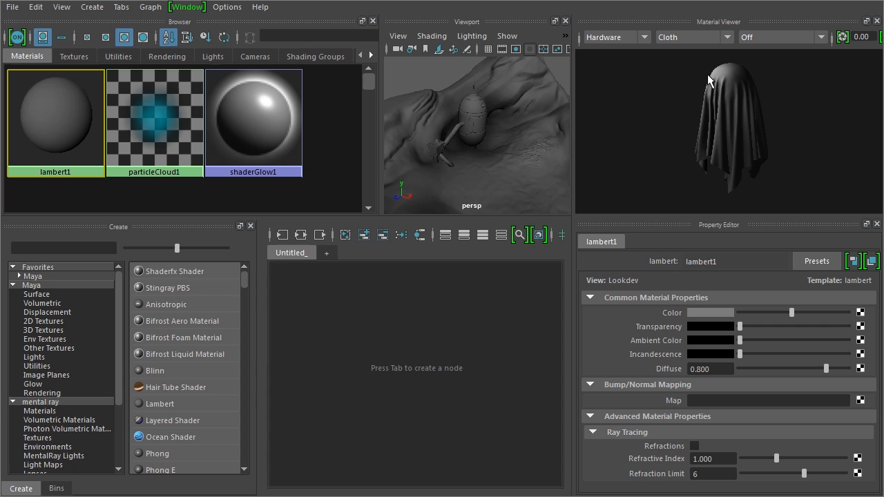
pyautogui.click(691, 37)
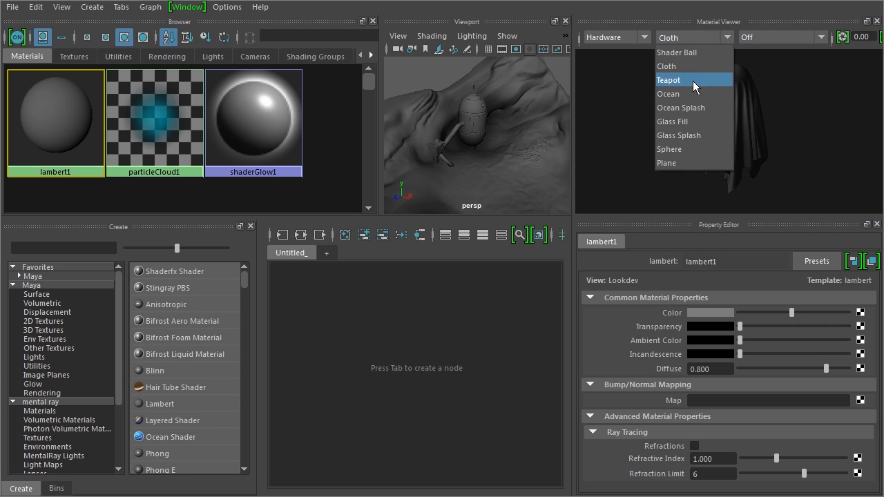
pyautogui.click(693, 79)
pyautogui.click(699, 36)
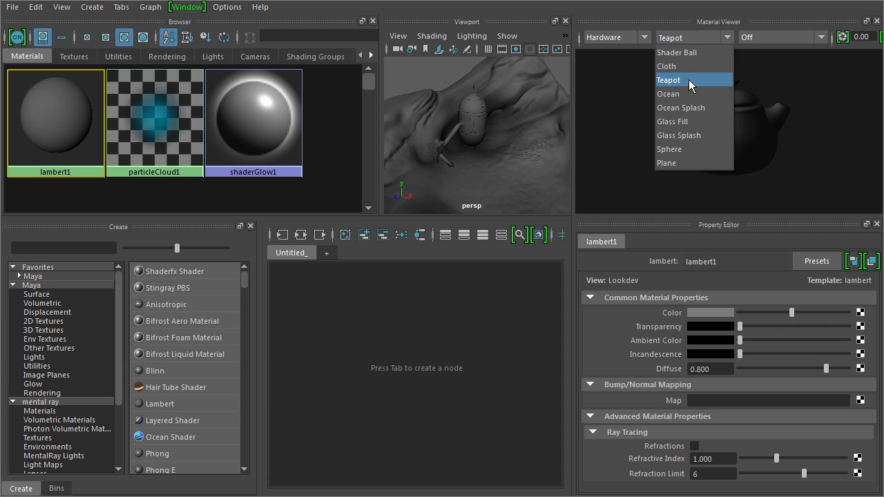
pyautogui.click(688, 91)
pyautogui.click(691, 38)
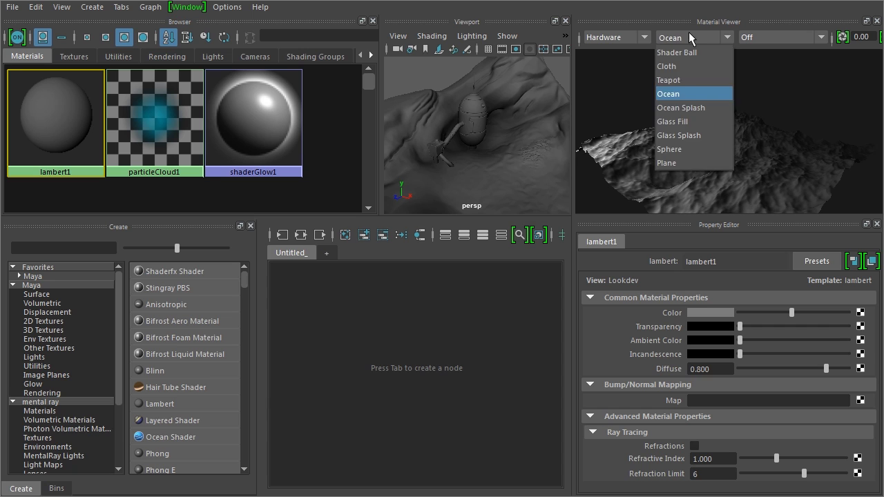
pyautogui.click(695, 105)
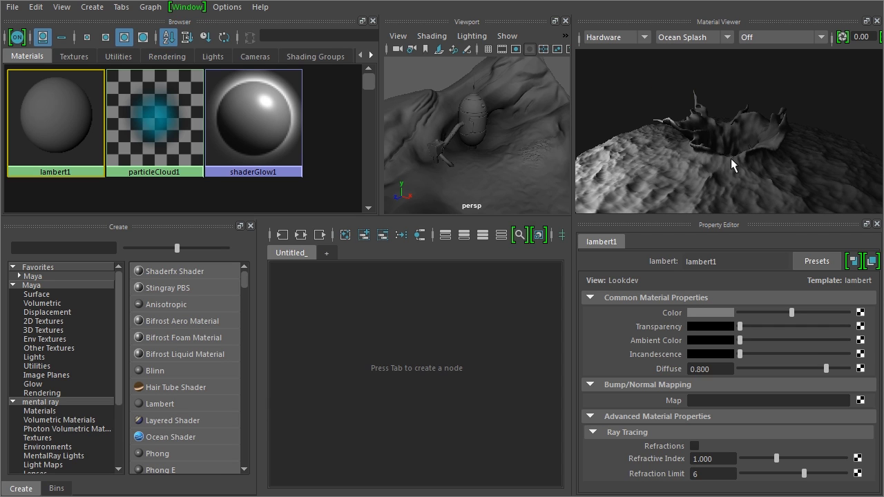
pyautogui.click(696, 43)
pyautogui.click(722, 123)
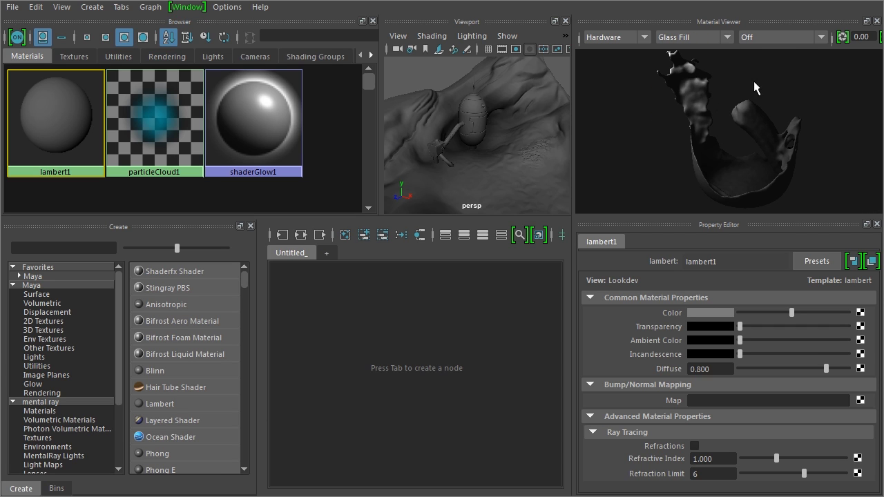
pyautogui.click(709, 41)
pyautogui.click(697, 134)
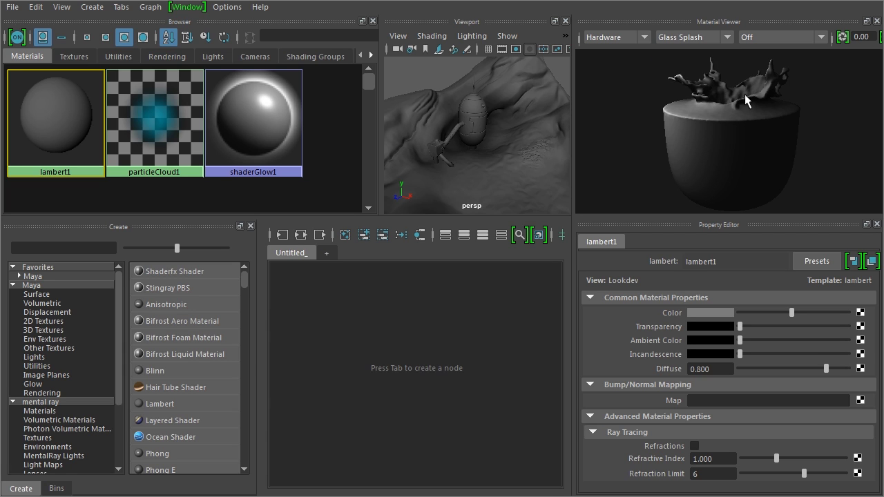
pyautogui.click(698, 40)
pyautogui.click(683, 147)
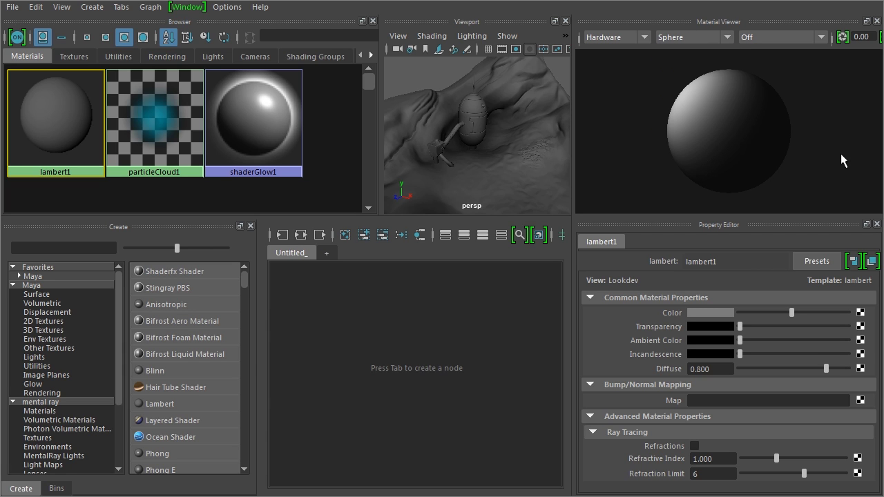
pyautogui.click(702, 37)
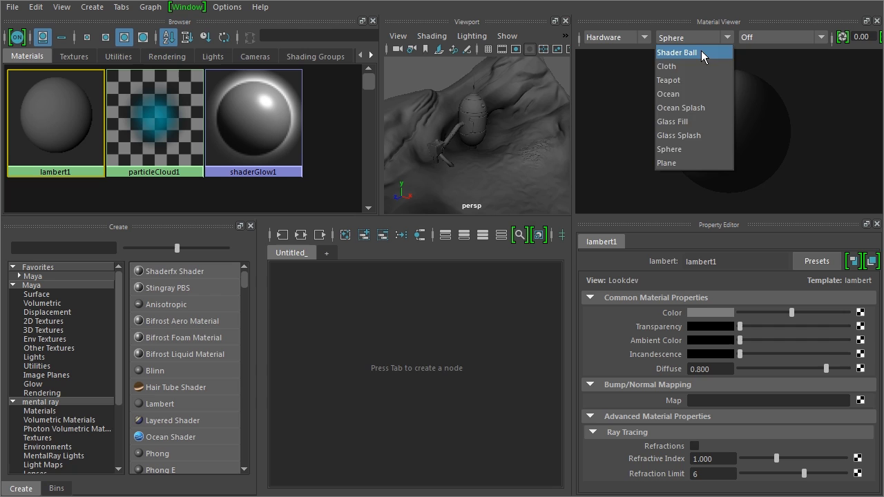
pyautogui.click(691, 53)
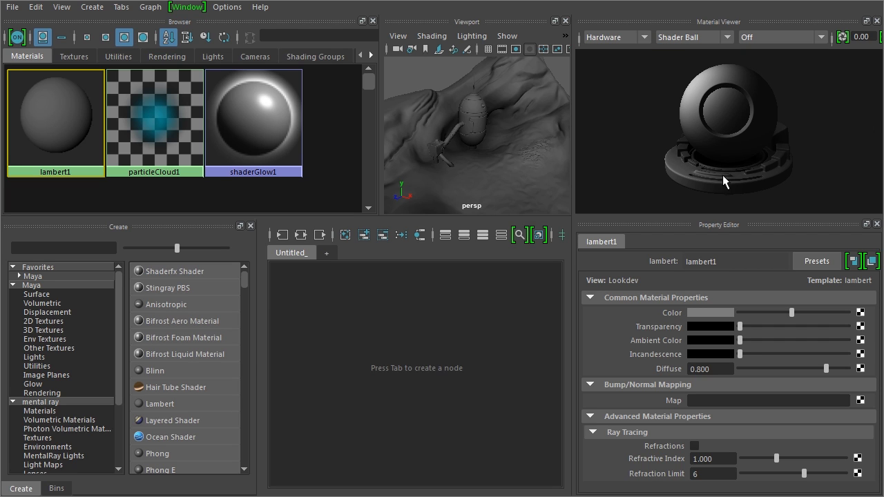
# Change lambert1's colour to a muted reddish brown, leave its ambient colour black, and deselect the material.
pyautogui.click(723, 312)
pyautogui.moveTo(730, 404)
pyautogui.mouseDown()
pyautogui.moveTo(735, 397)
pyautogui.moveTo(714, 398)
pyautogui.moveTo(725, 397)
pyautogui.mouseUp()
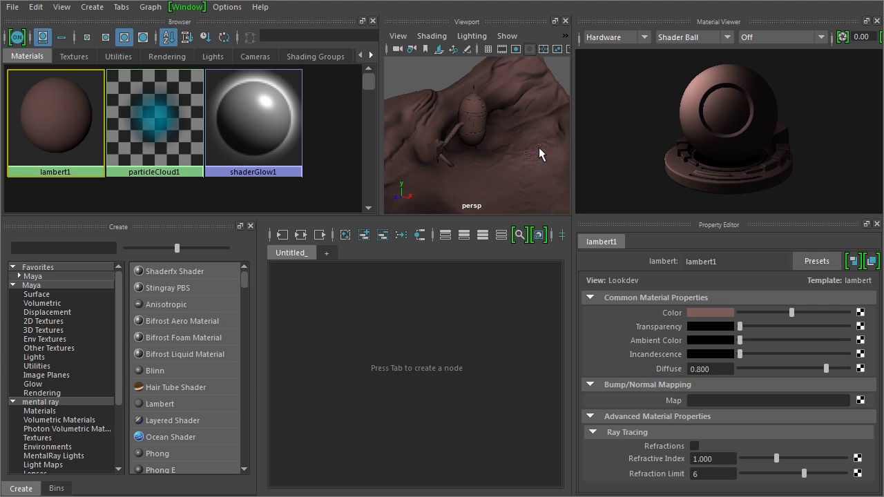
pyautogui.click(725, 311)
pyautogui.moveTo(714, 390)
pyautogui.mouseDown()
pyautogui.moveTo(700, 394)
pyautogui.moveTo(711, 395)
pyautogui.mouseUp()
pyautogui.moveTo(822, 326); pyautogui.dragTo(822, 327)
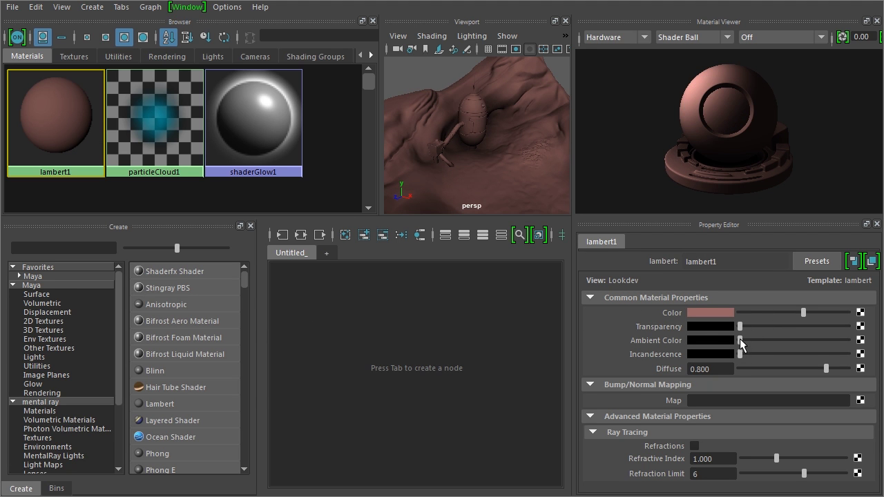
pyautogui.moveTo(740, 339); pyautogui.dragTo(721, 359)
pyautogui.click(334, 124)
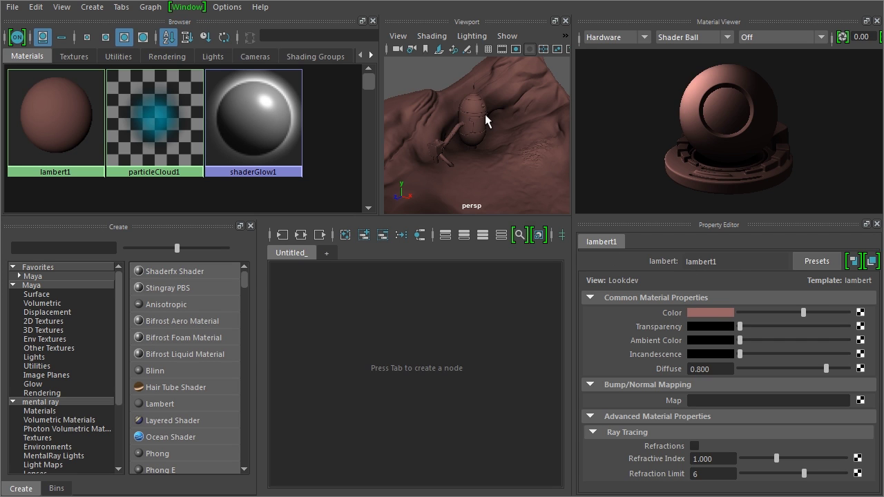
# Frame the capsule-shaped machine's body closely in the docked viewport.
pyautogui.keyDown('alt'); pyautogui.moveTo(464, 121); pyautogui.dragTo(543, 158, button='right'); pyautogui.keyUp('alt')
pyautogui.keyDown('alt'); pyautogui.moveTo(543, 159); pyautogui.dragTo(533, 181, button='middle'); pyautogui.keyUp('alt')
pyautogui.moveTo(533, 176)
pyautogui.keyDown('alt'); pyautogui.mouseDown()
pyautogui.moveTo(513, 158)
pyautogui.moveTo(505, 170)
pyautogui.moveTo(522, 165)
pyautogui.mouseUp(); pyautogui.keyUp('alt')
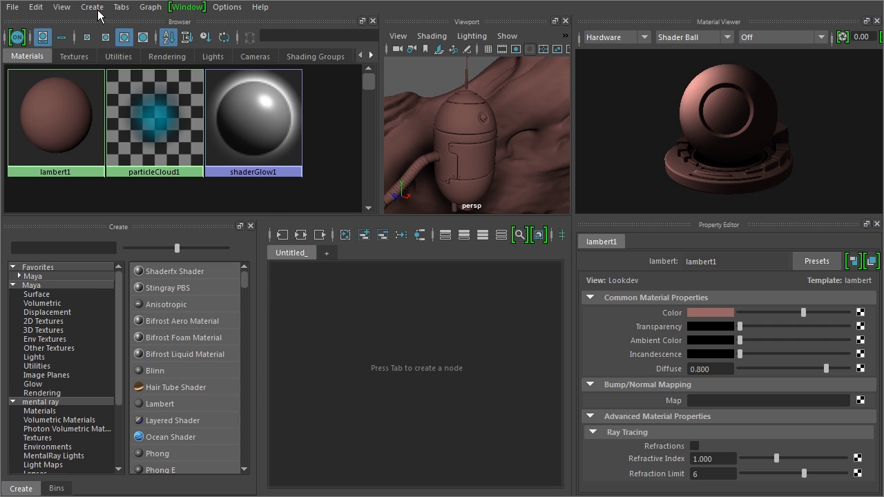
# Create a Blinn surface material and frame its node network with all attributes listed on the nodes.
pyautogui.click(31, 296)
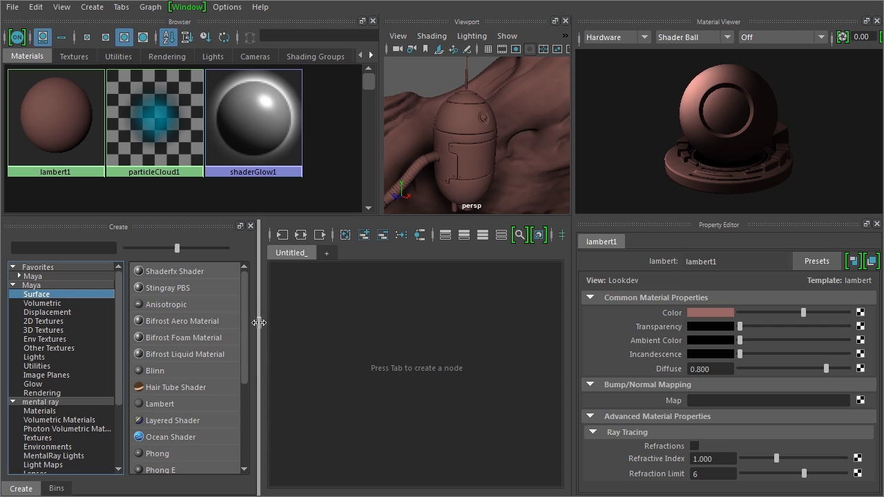
pyautogui.click(146, 368)
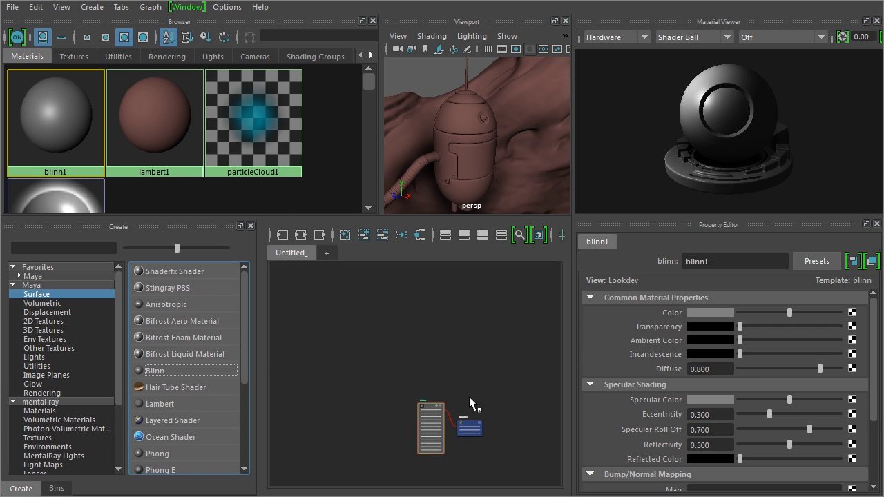
pyautogui.press('a')
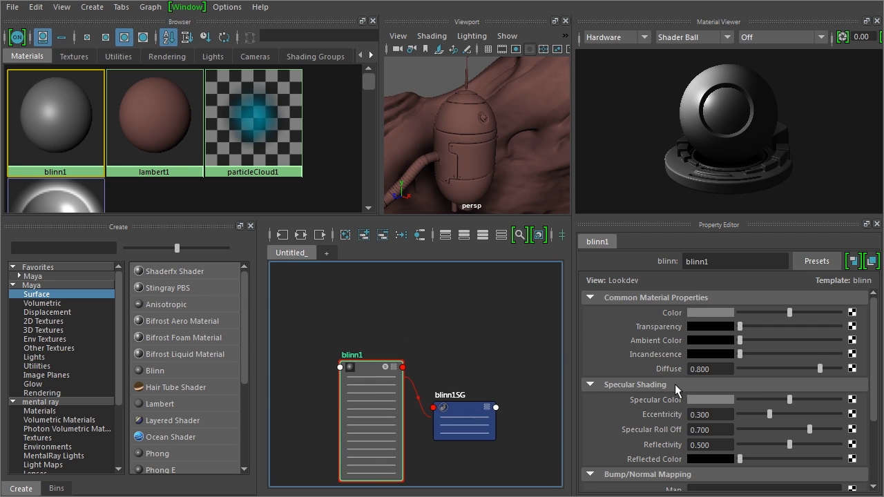
pyautogui.press('3')
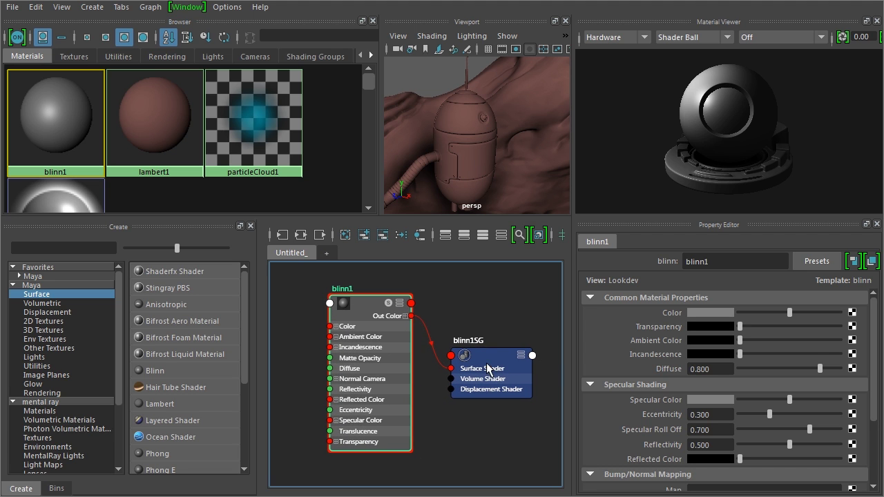
# Arrange the Blinn node and its shading group node side by side in the graph.
pyautogui.moveTo(360, 302)
pyautogui.mouseDown()
pyautogui.moveTo(370, 325)
pyautogui.moveTo(358, 304)
pyautogui.moveTo(365, 303)
pyautogui.mouseUp()
pyautogui.moveTo(485, 364)
pyautogui.mouseDown()
pyautogui.moveTo(502, 329)
pyautogui.moveTo(495, 321)
pyautogui.moveTo(484, 364)
pyautogui.mouseUp()
pyautogui.moveTo(370, 298)
pyautogui.mouseDown()
pyautogui.moveTo(402, 294)
pyautogui.moveTo(382, 300)
pyautogui.mouseUp()
pyautogui.moveTo(484, 354); pyautogui.dragTo(495, 341)
pyautogui.click(385, 308)
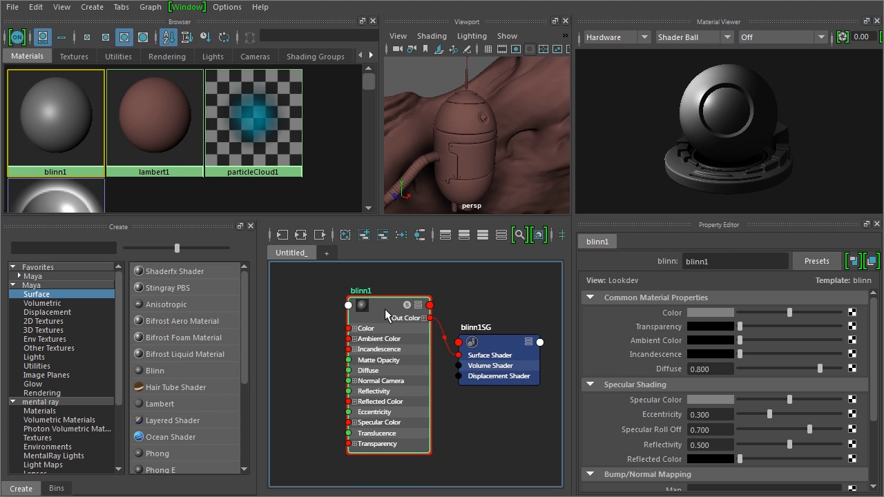
pyautogui.moveTo(384, 309); pyautogui.dragTo(382, 309)
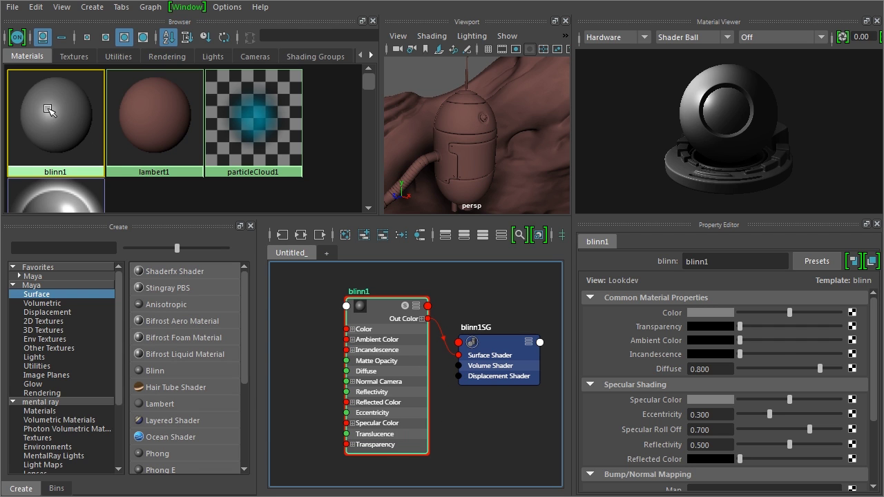
# Rename the Blinn material as metal_blinn.
pyautogui.doubleClick(721, 263)
pyautogui.write('metal_blinn')
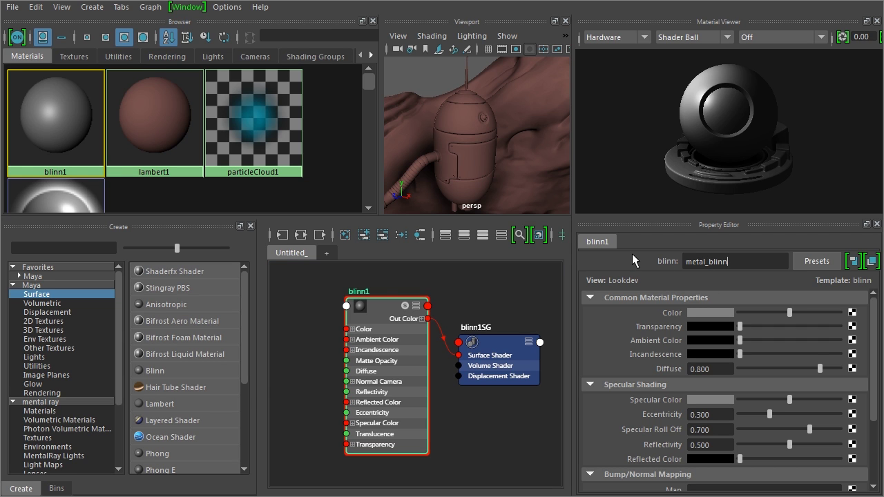
pyautogui.press('Return')
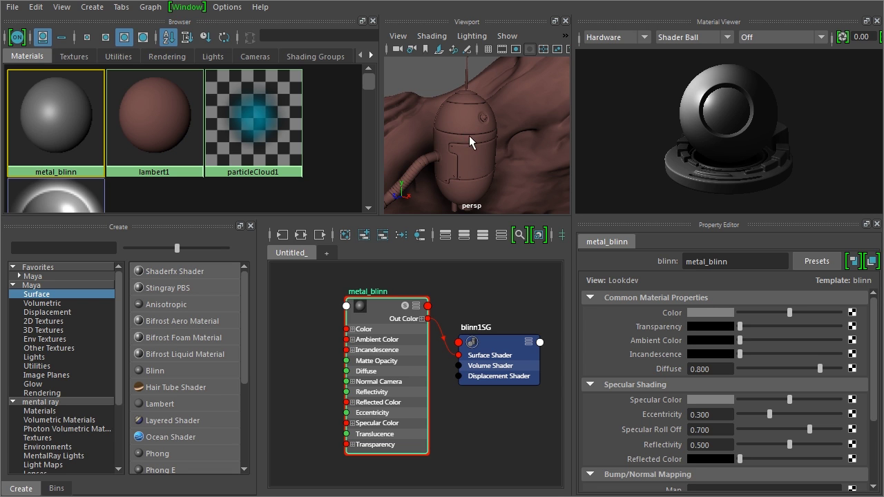
# Assign metal_blinn to the machine's capsule-shaped body and deselect the body.
pyautogui.click(491, 194)
pyautogui.rightClick(54, 110)
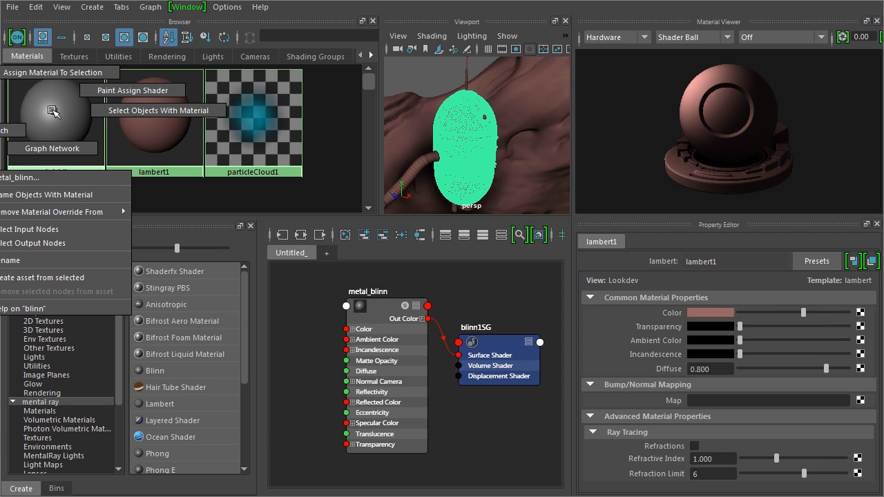
pyautogui.click(59, 74)
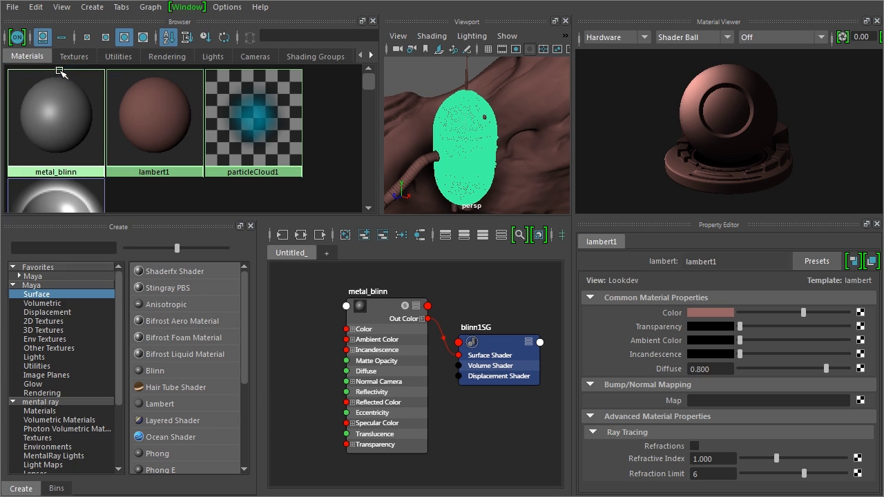
pyautogui.click(440, 64)
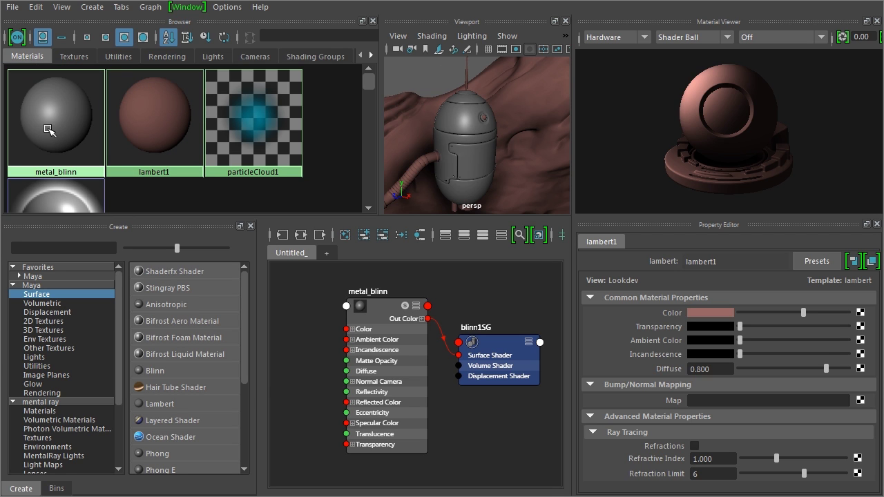
pyautogui.moveTo(212, 150); pyautogui.dragTo(463, 152, button='middle')
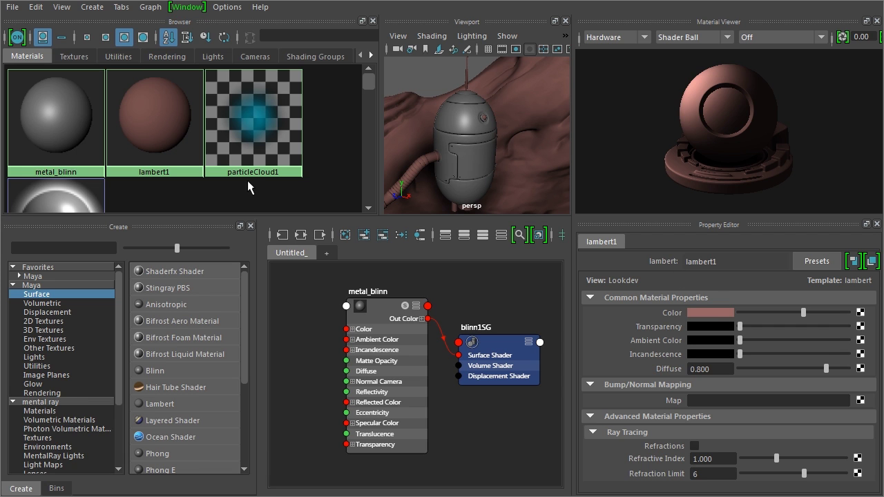
# Change metal_blinn's colour to a muted blue-grey.
pyautogui.click(30, 127)
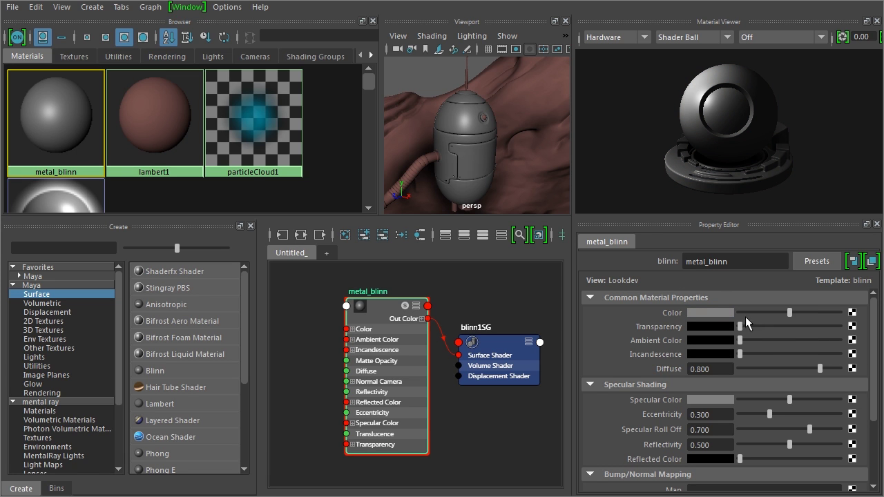
pyautogui.click(725, 312)
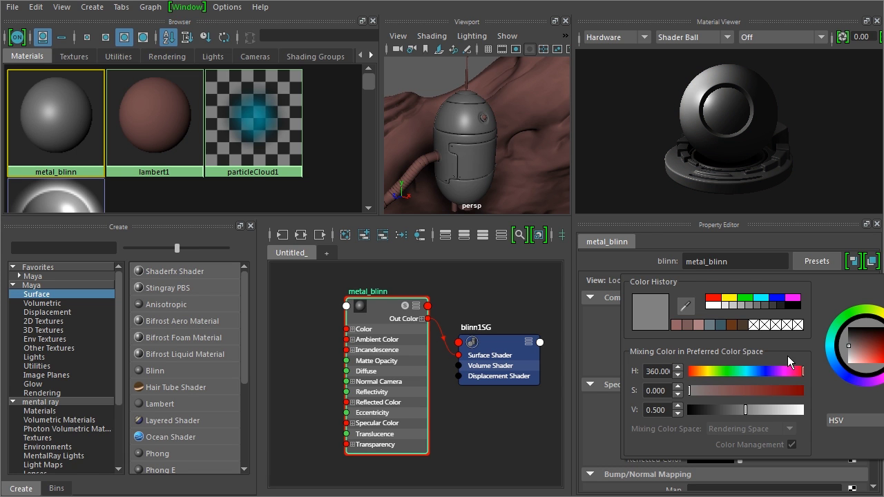
pyautogui.click(751, 372)
pyautogui.click(704, 391)
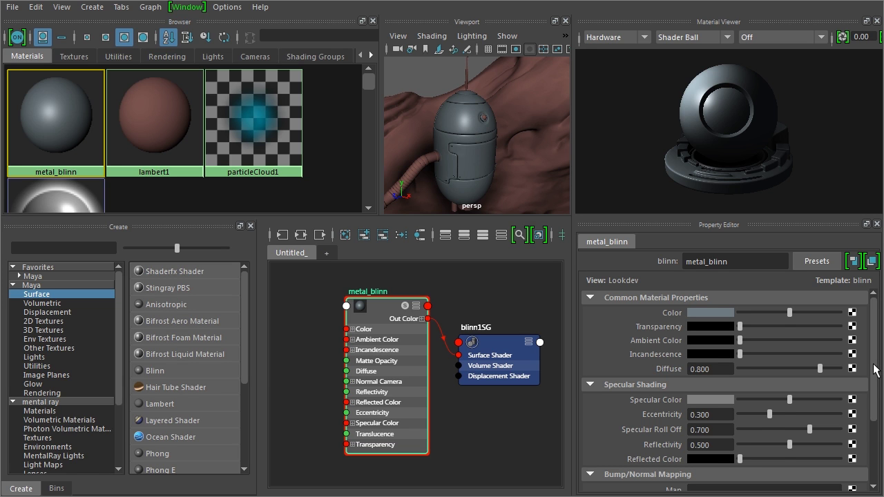
# Change metal_blinn's specular colour to a more saturated medium blue.
pyautogui.scroll(-2, 877, 373)
pyautogui.keyDown('alt'); pyautogui.moveTo(502, 150); pyautogui.dragTo(526, 163); pyautogui.keyUp('alt')
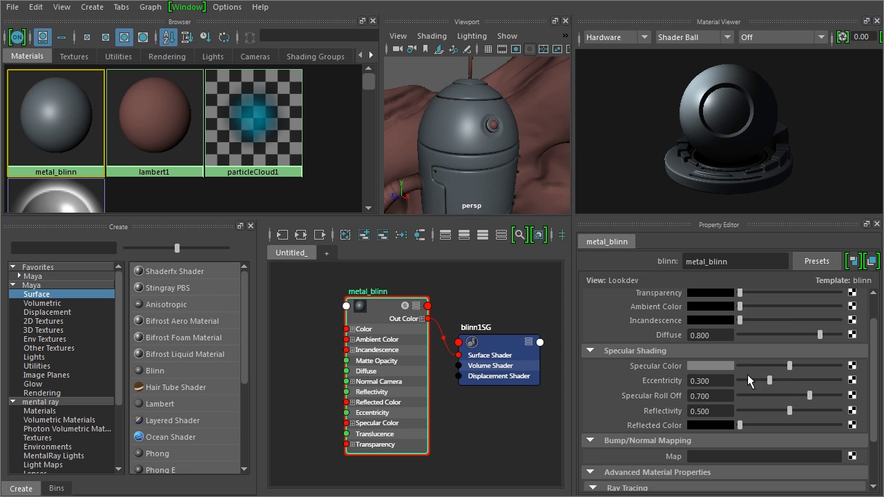
pyautogui.click(706, 364)
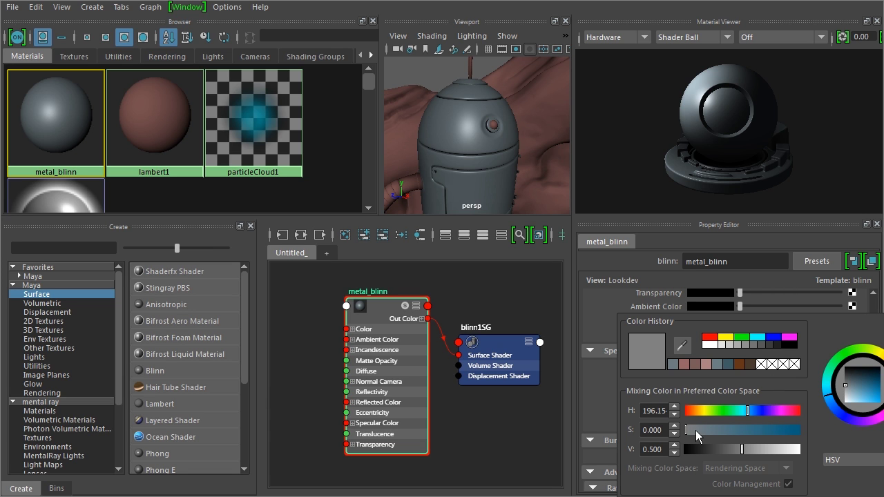
pyautogui.moveTo(695, 431); pyautogui.dragTo(732, 432)
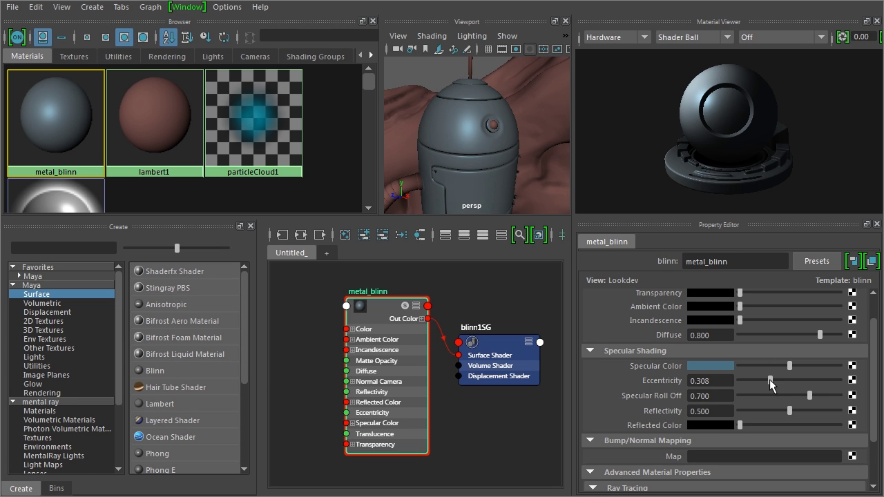
# Set metal_blinn's eccentricity to 0.489 and its specular roll off to 0.811.
pyautogui.moveTo(769, 379); pyautogui.dragTo(744, 380)
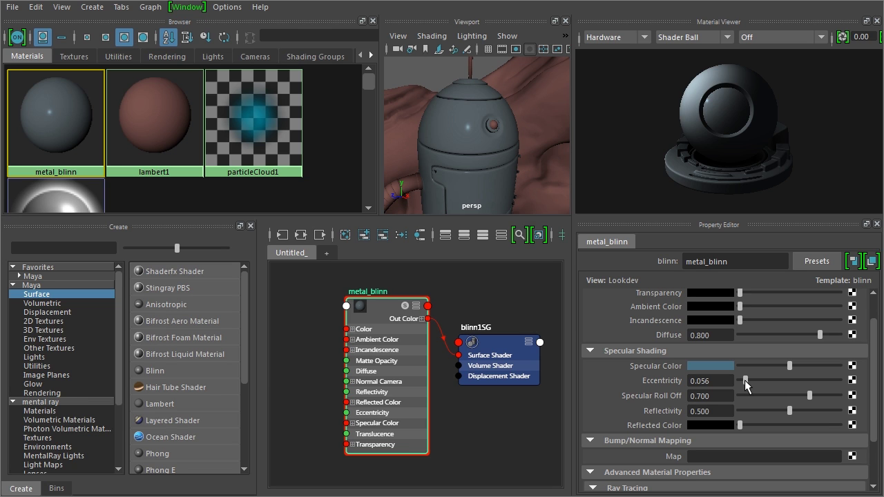
pyautogui.moveTo(744, 380); pyautogui.dragTo(823, 400)
pyautogui.moveTo(779, 380); pyautogui.dragTo(819, 398)
# Create a Phong surface material for the machine's ribbed hose and show only its node in the graph.
pyautogui.scroll(-5, 402, 134)
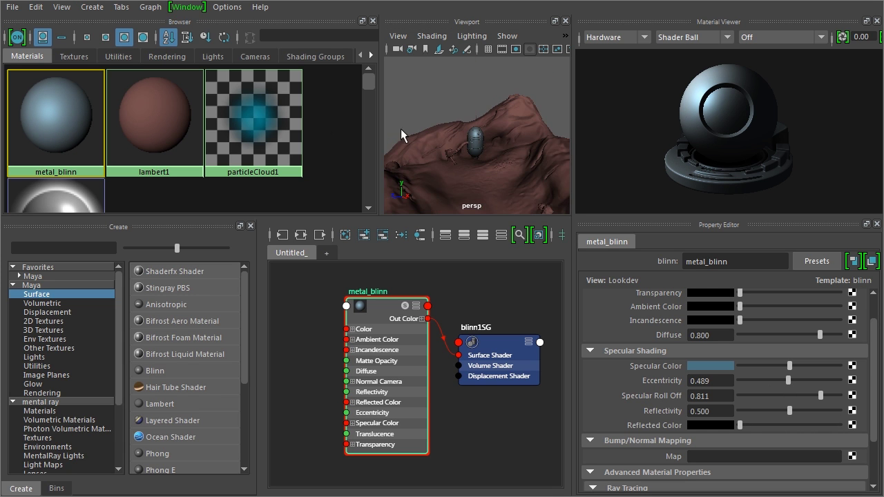
pyautogui.moveTo(508, 131)
pyautogui.keyDown('alt'); pyautogui.mouseDown()
pyautogui.moveTo(546, 132)
pyautogui.moveTo(560, 150)
pyautogui.moveTo(546, 166)
pyautogui.moveTo(530, 138)
pyautogui.moveTo(522, 141)
pyautogui.moveTo(552, 158)
pyautogui.moveTo(521, 162)
pyautogui.moveTo(495, 115)
pyautogui.moveTo(509, 158)
pyautogui.moveTo(505, 140)
pyautogui.mouseUp(); pyautogui.keyUp('alt')
pyautogui.scroll(8, 505, 141)
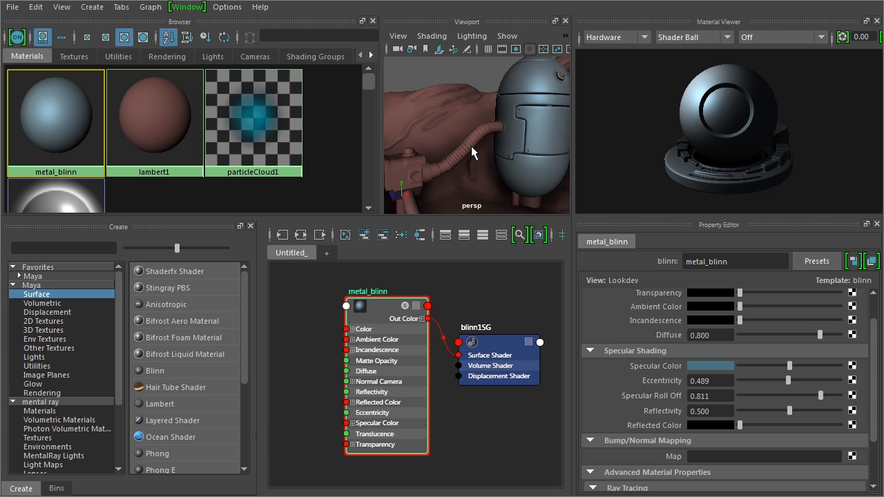
pyautogui.click(482, 138)
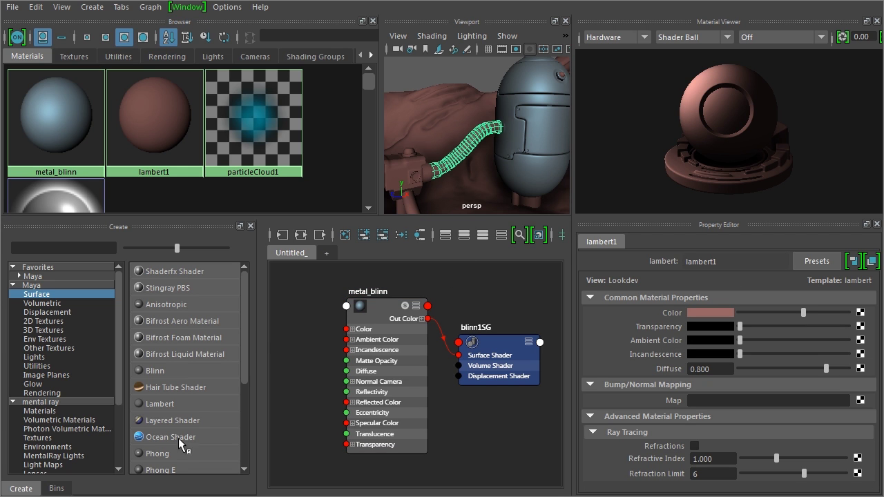
pyautogui.click(157, 452)
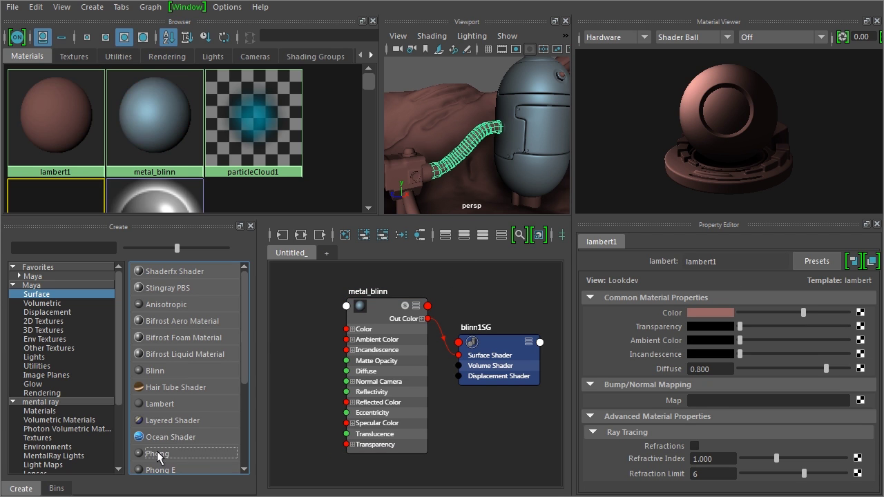
pyautogui.click(347, 236)
pyautogui.click(363, 237)
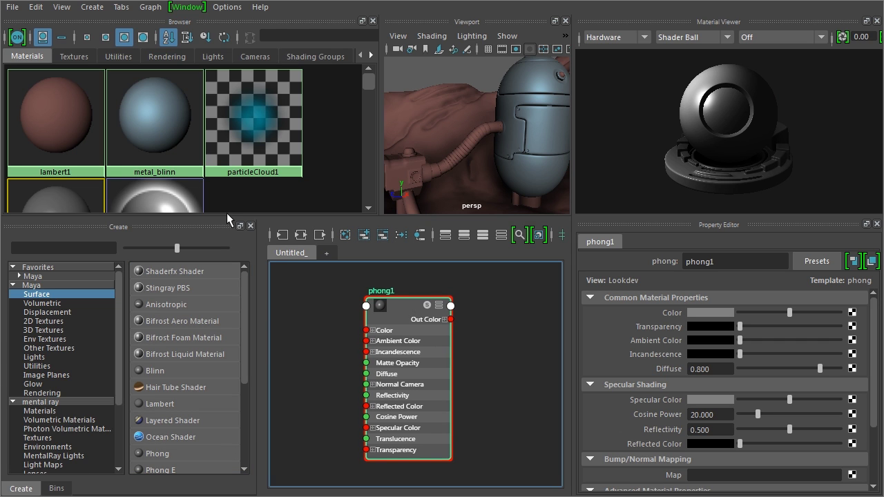
# Rename the Phong material as rubber_phong.
pyautogui.moveTo(369, 80); pyautogui.dragTo(371, 115)
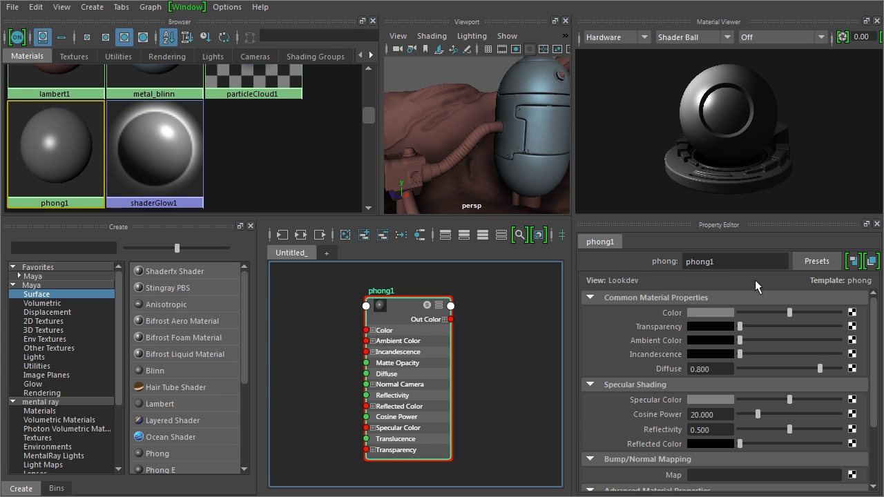
pyautogui.moveTo(718, 261); pyautogui.dragTo(636, 264)
pyautogui.write('rubbe')
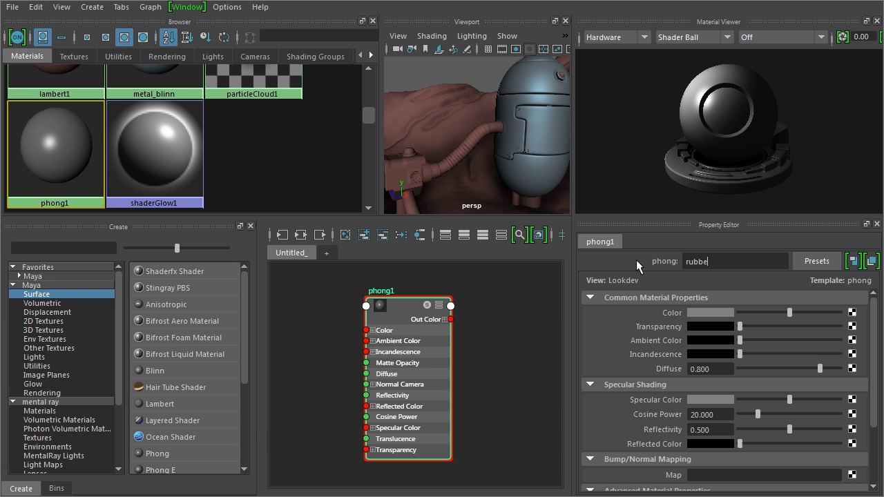
pyautogui.write('r_phong')
pyautogui.press('Return')
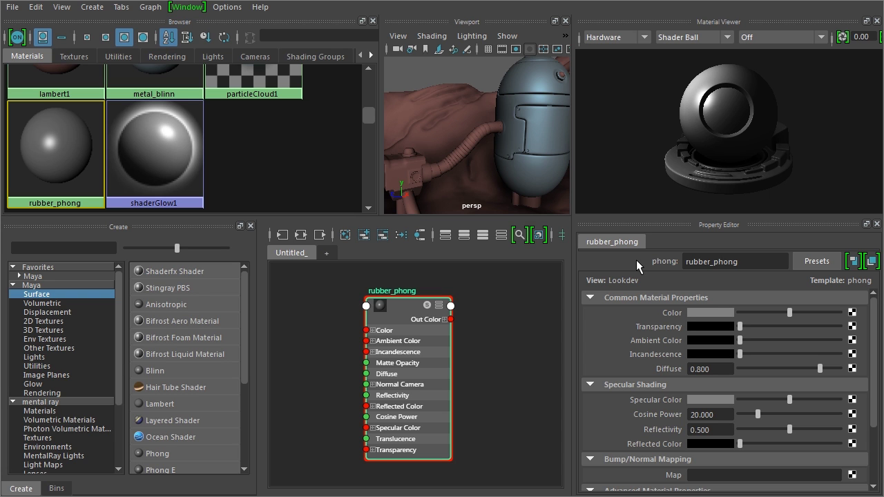
# Assign rubber_phong to the ribbed hose beside the capsule body and deselect the hose.
pyautogui.click(456, 154)
pyautogui.moveTo(67, 155); pyautogui.dragTo(87, 115, button='right')
pyautogui.click(467, 64)
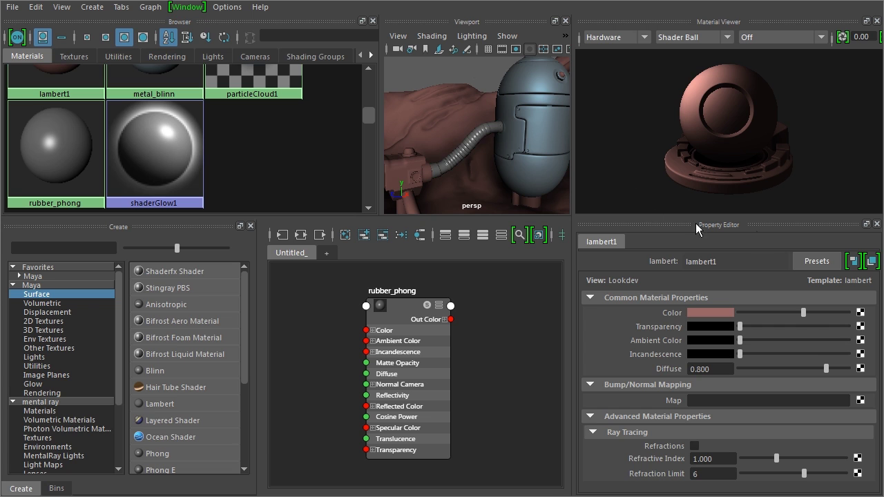
# Darken rubber_phong's colour to a very dark grey.
pyautogui.click(61, 167)
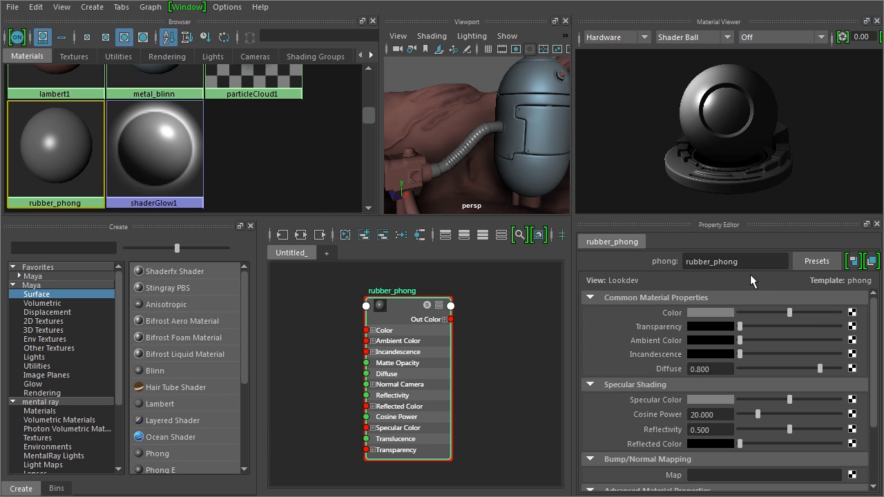
pyautogui.click(712, 314)
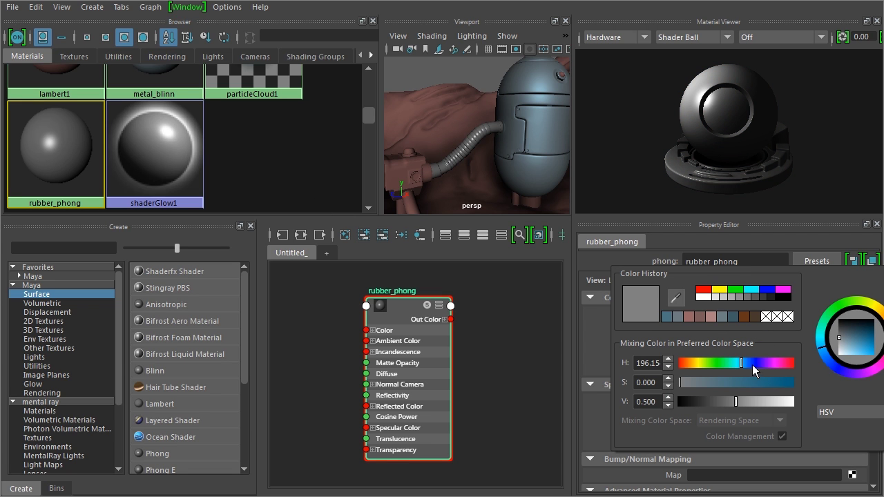
pyautogui.moveTo(703, 401); pyautogui.dragTo(701, 402)
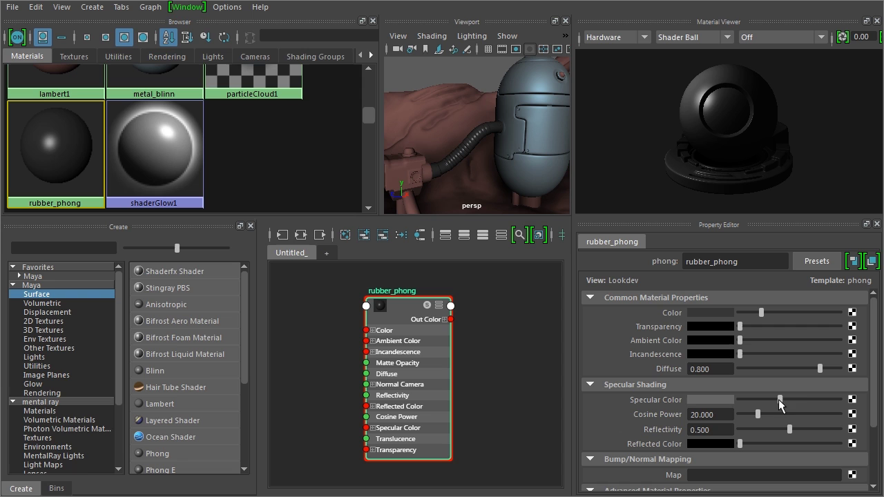
# Set rubber_phong's cosine power to 16.392 and darken its specular colour to dark grey.
pyautogui.moveTo(779, 399); pyautogui.dragTo(753, 429)
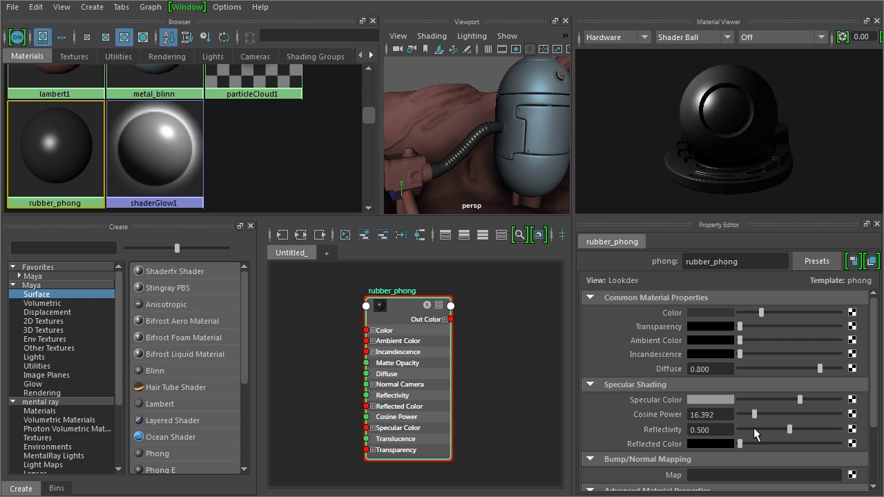
pyautogui.moveTo(797, 408); pyautogui.dragTo(763, 408)
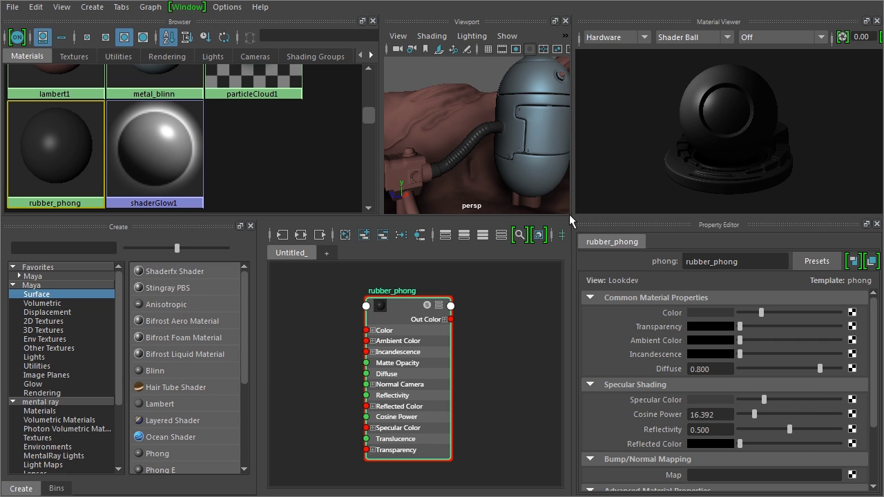
pyautogui.keyDown('alt'); pyautogui.moveTo(477, 138); pyautogui.dragTo(508, 149); pyautogui.keyUp('alt')
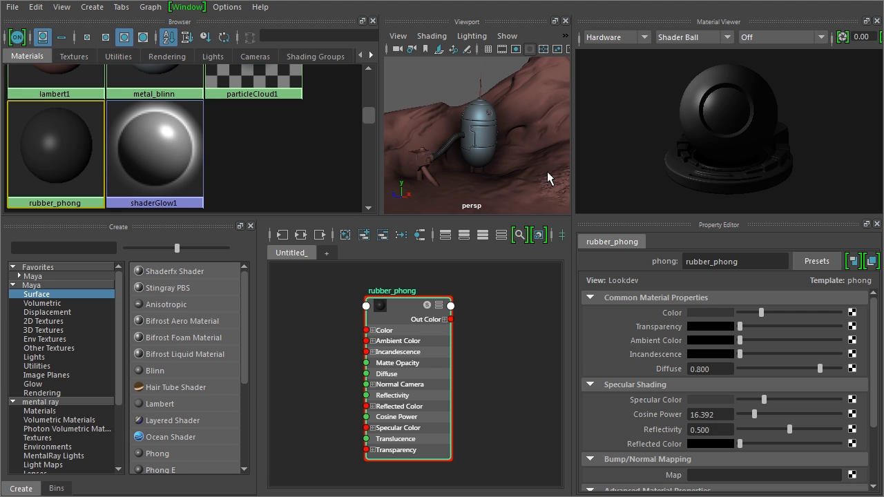
pyautogui.keyDown('alt'); pyautogui.moveTo(540, 120); pyautogui.dragTo(549, 143); pyautogui.keyUp('alt')
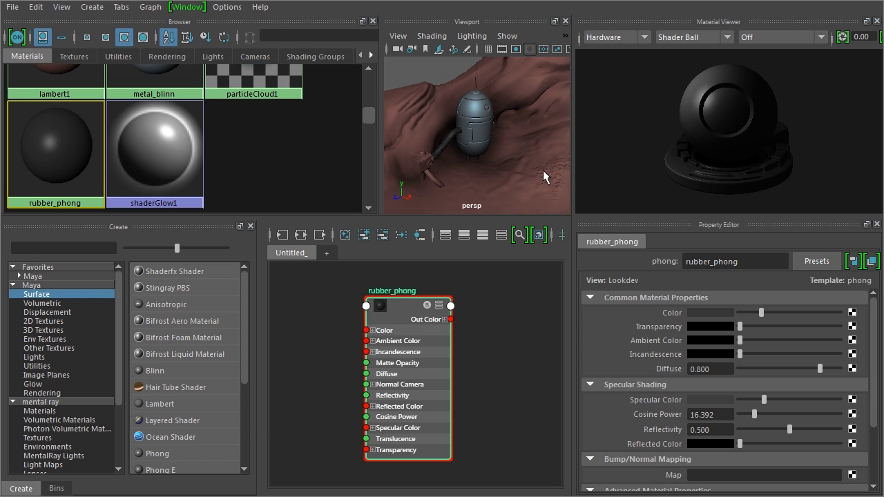
# Connect a 2D File texture to the colour of lambert1, the terrain's material.
pyautogui.moveTo(542, 170)
pyautogui.keyDown('alt'); pyautogui.mouseDown()
pyautogui.moveTo(500, 141)
pyautogui.moveTo(512, 129)
pyautogui.moveTo(516, 149)
pyautogui.moveTo(529, 147)
pyautogui.moveTo(531, 172)
pyautogui.moveTo(512, 143)
pyautogui.moveTo(516, 160)
pyautogui.moveTo(528, 160)
pyautogui.mouseUp(); pyautogui.keyUp('alt')
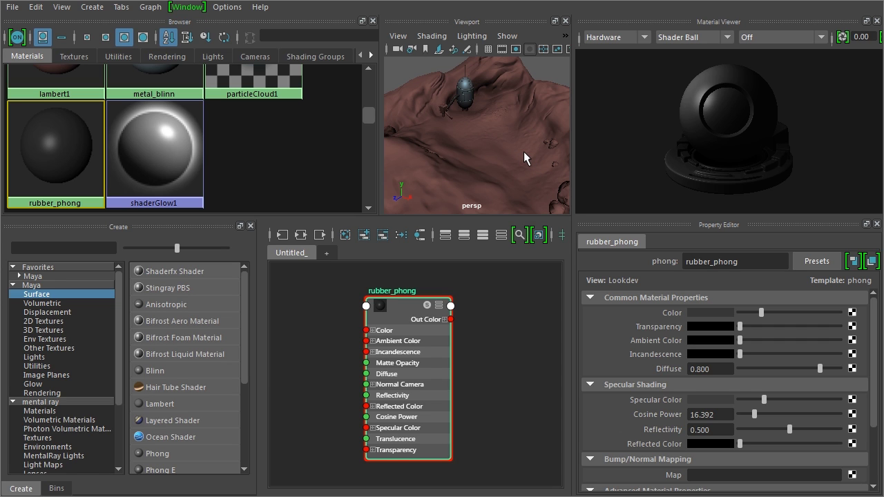
pyautogui.click(523, 150)
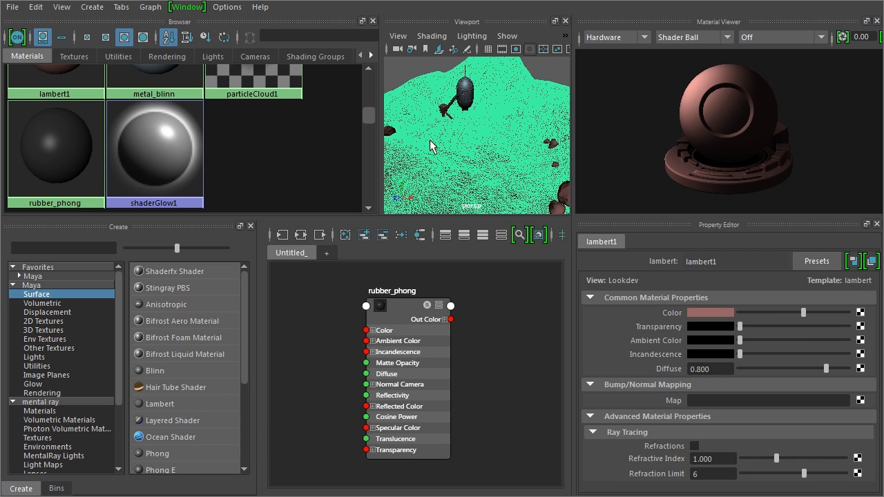
pyautogui.click(415, 67)
pyautogui.scroll(2, 255, 142)
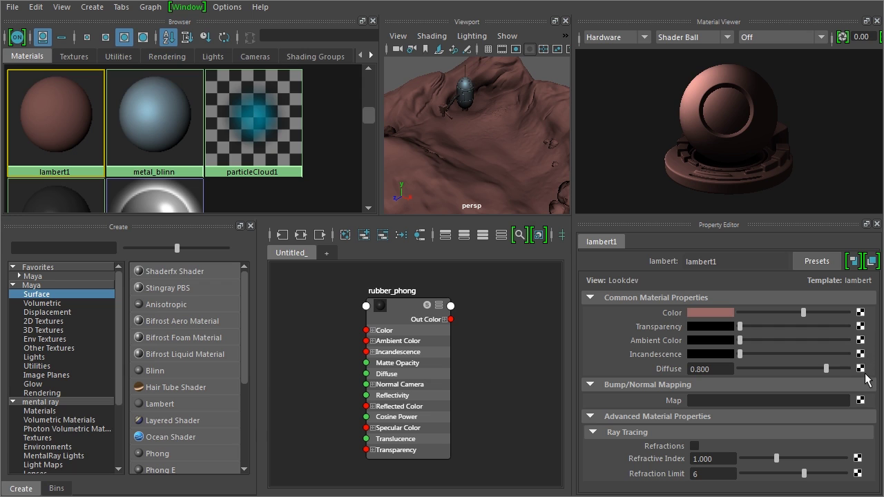
pyautogui.click(860, 314)
pyautogui.moveTo(359, 210); pyautogui.dragTo(515, 20)
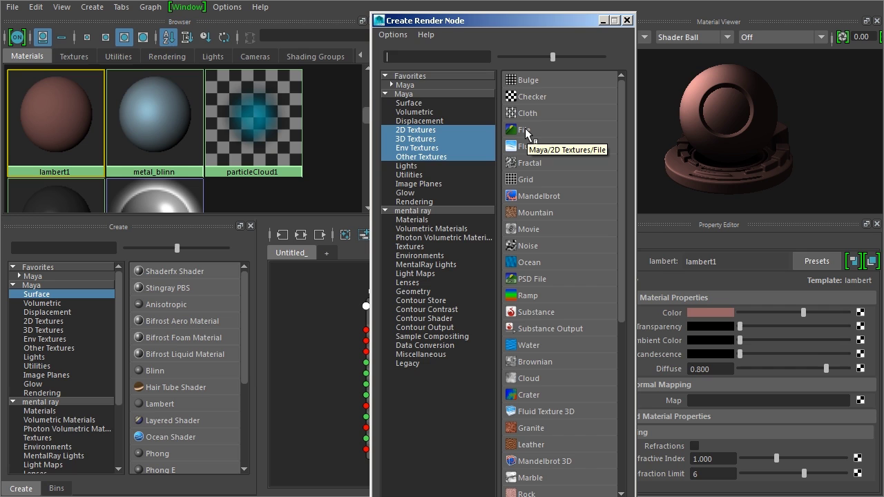
pyautogui.click(526, 131)
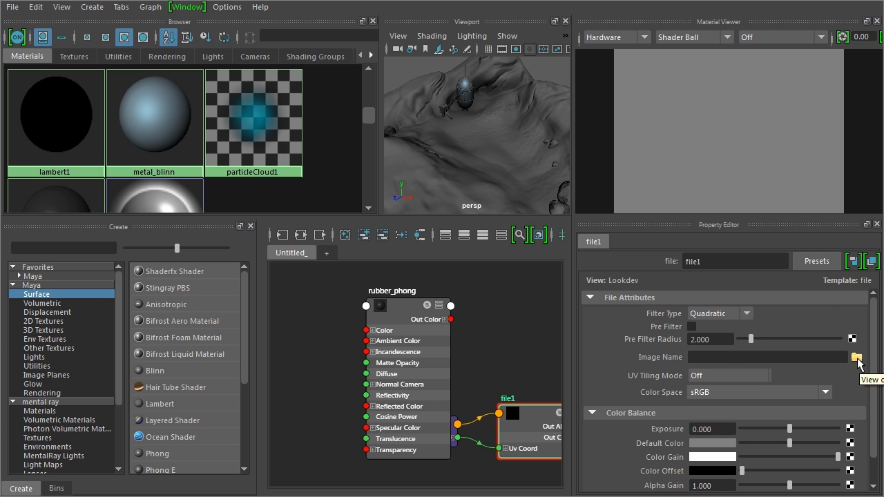
# Load ground_color.jpg from the project's sourceimages folder as the file texture's image.
pyautogui.click(857, 357)
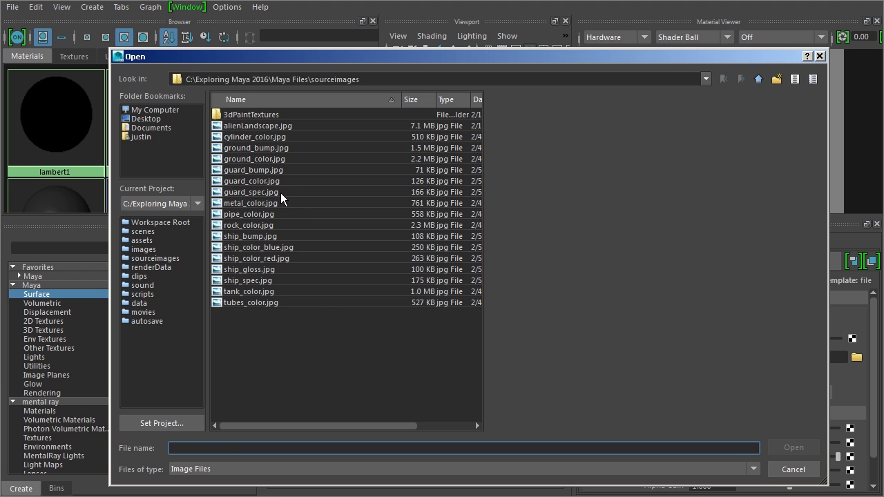
pyautogui.click(269, 164)
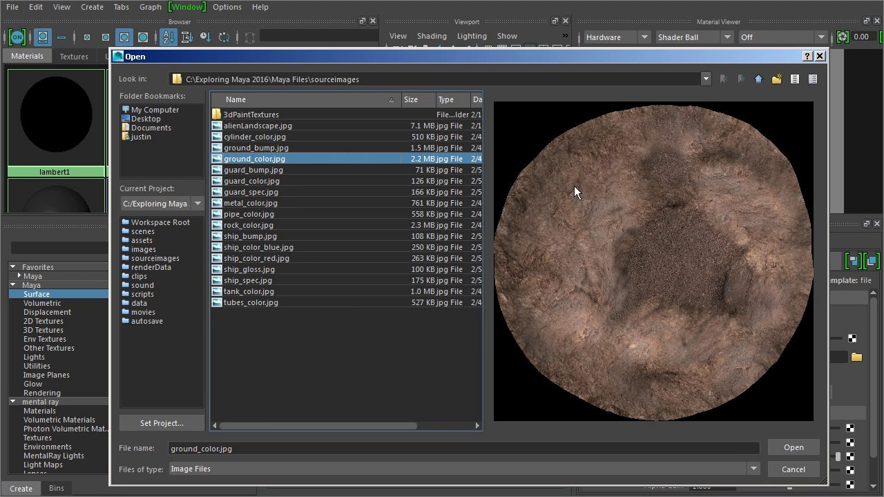
pyautogui.click(797, 445)
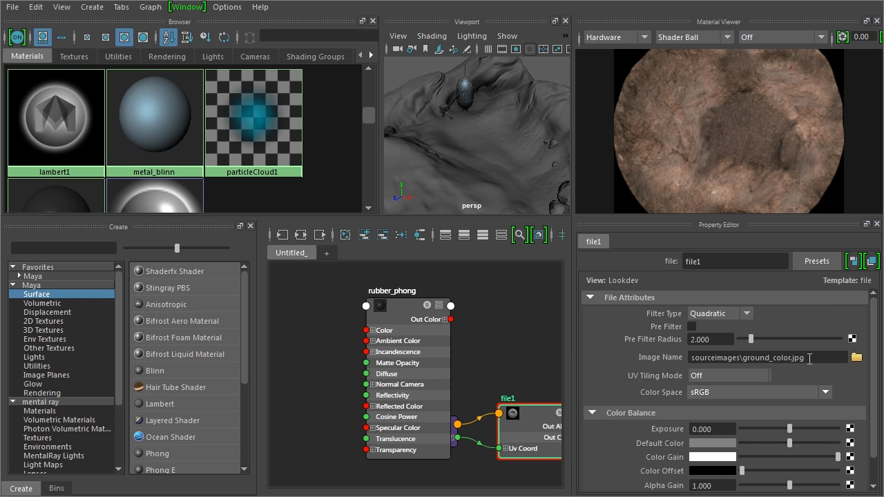
# Reselect the lambert1 material and turn on hardware texturing in the Hypershade viewport.
pyautogui.click(51, 139)
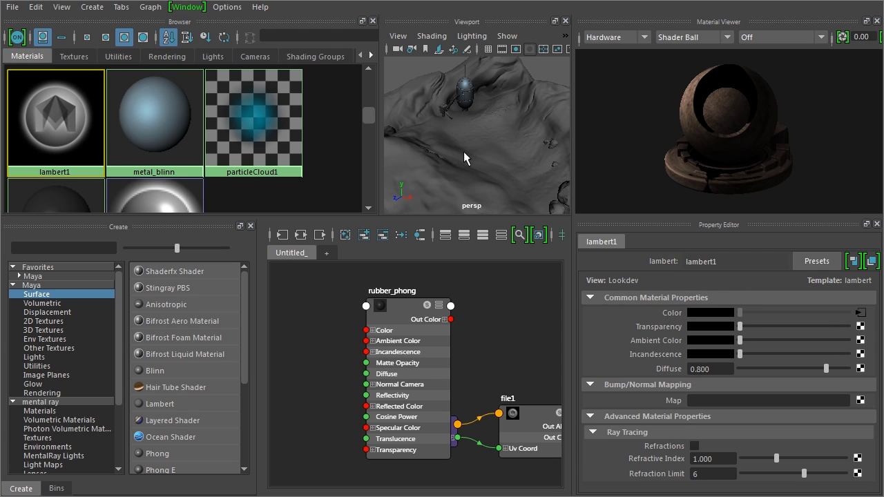
pyautogui.click(428, 37)
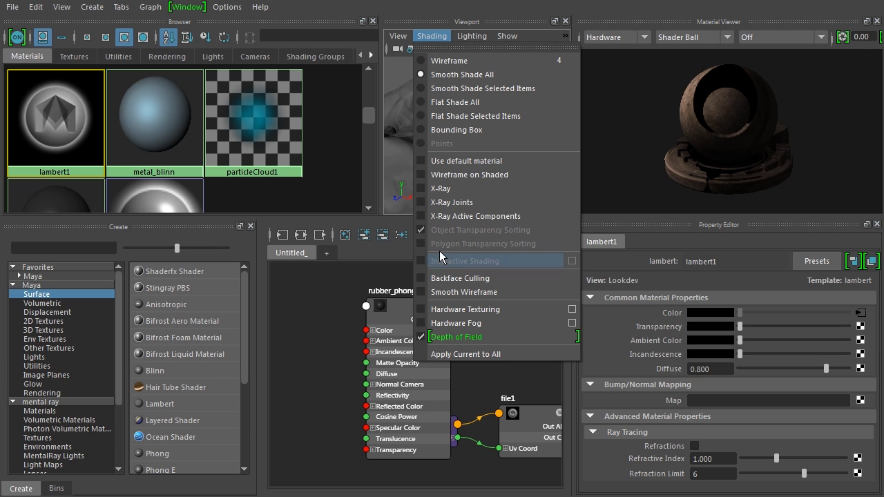
pyautogui.click(442, 309)
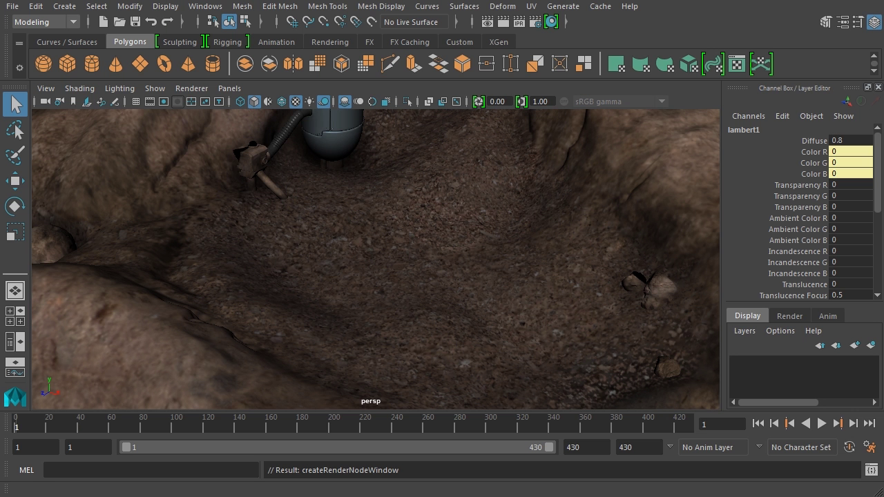
# Examine the textured terrain around the machine from several angles and distances in the main perspective view.
pyautogui.keyDown('alt'); pyautogui.moveTo(537, 374); pyautogui.dragTo(543, 292); pyautogui.keyUp('alt')
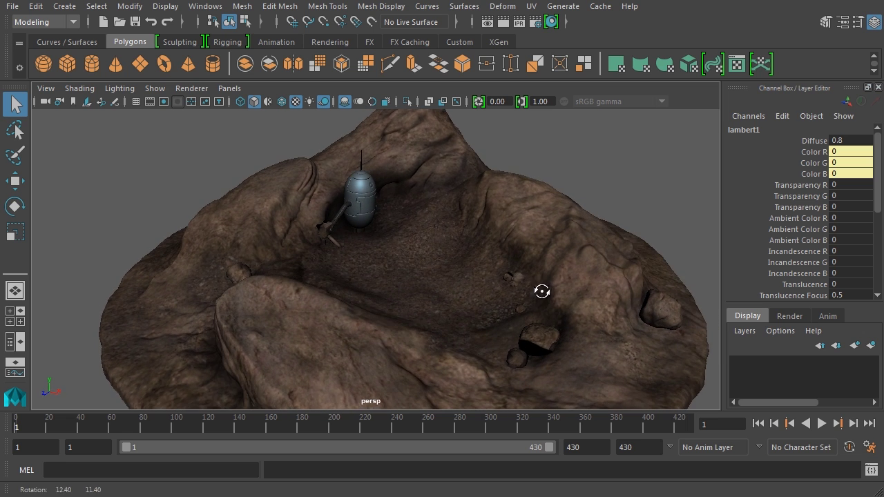
pyautogui.keyDown('alt'); pyautogui.moveTo(543, 292); pyautogui.dragTo(555, 286, button='right'); pyautogui.keyUp('alt')
pyautogui.keyDown('alt'); pyautogui.moveTo(555, 286); pyautogui.dragTo(546, 254); pyautogui.keyUp('alt')
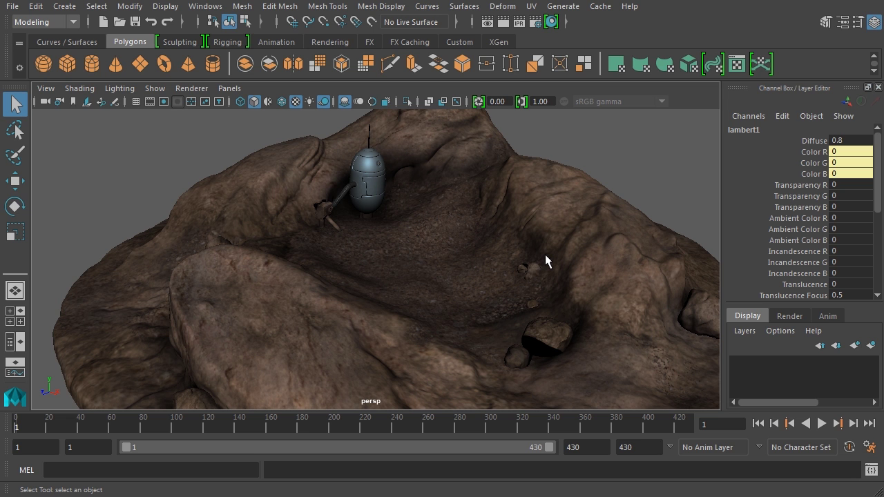
pyautogui.keyDown('alt'); pyautogui.moveTo(533, 251); pyautogui.dragTo(507, 274); pyautogui.keyUp('alt')
pyautogui.keyDown('alt'); pyautogui.moveTo(507, 275); pyautogui.dragTo(492, 274, button='right'); pyautogui.keyUp('alt')
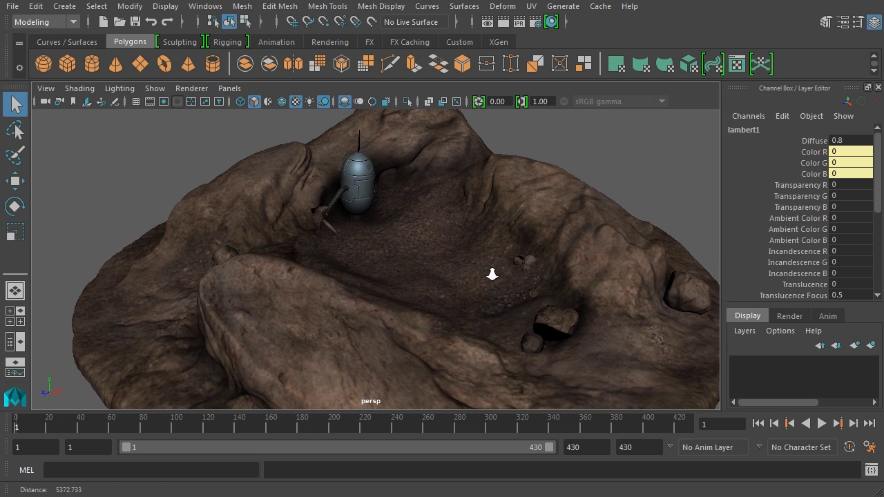
pyautogui.moveTo(492, 274)
pyautogui.keyDown('alt'); pyautogui.mouseDown()
pyautogui.moveTo(496, 263)
pyautogui.moveTo(475, 275)
pyautogui.moveTo(484, 279)
pyautogui.mouseUp(); pyautogui.keyUp('alt')
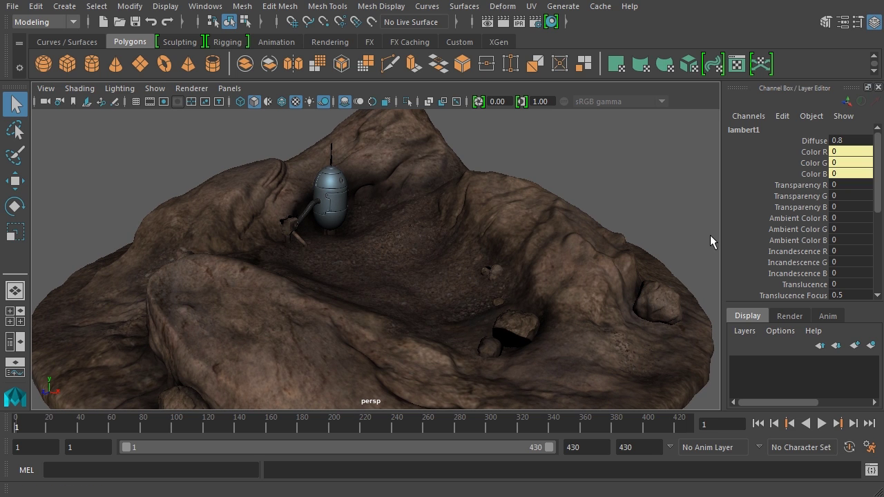